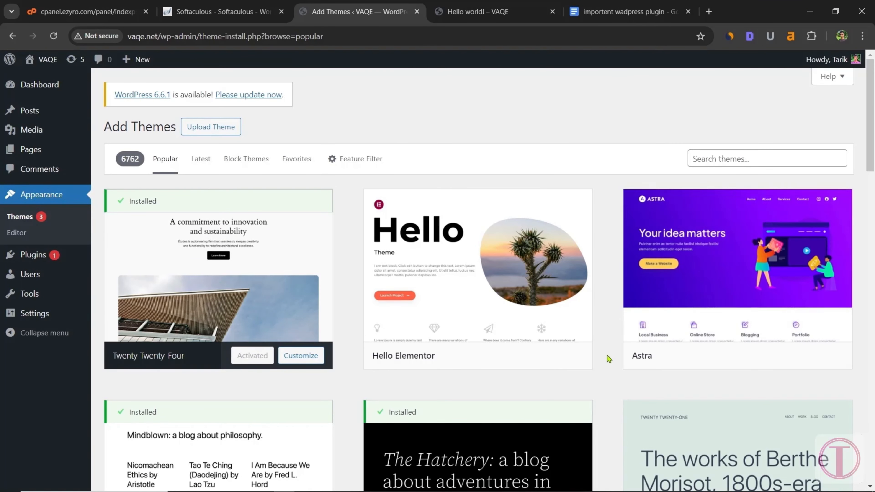
Install the Astra theme from its preview in the theme directory and activate it on the site.
mouse_move(687, 279)
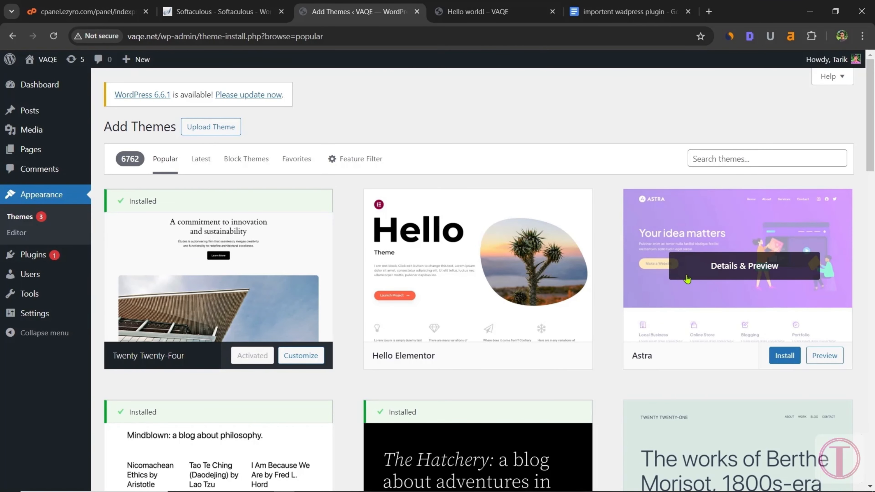
click(739, 273)
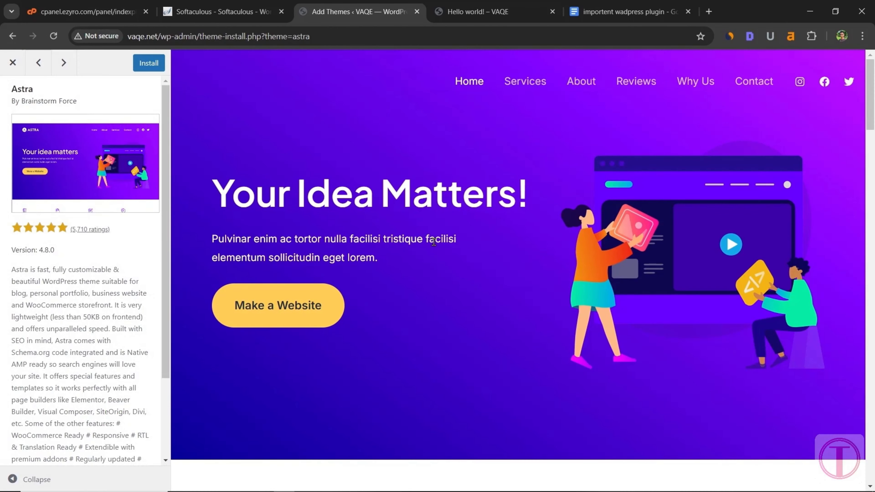
click(148, 63)
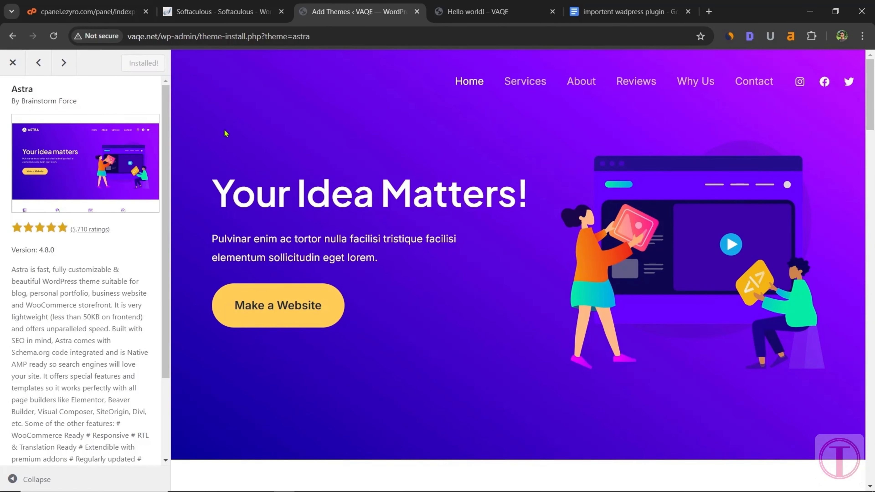
click(146, 62)
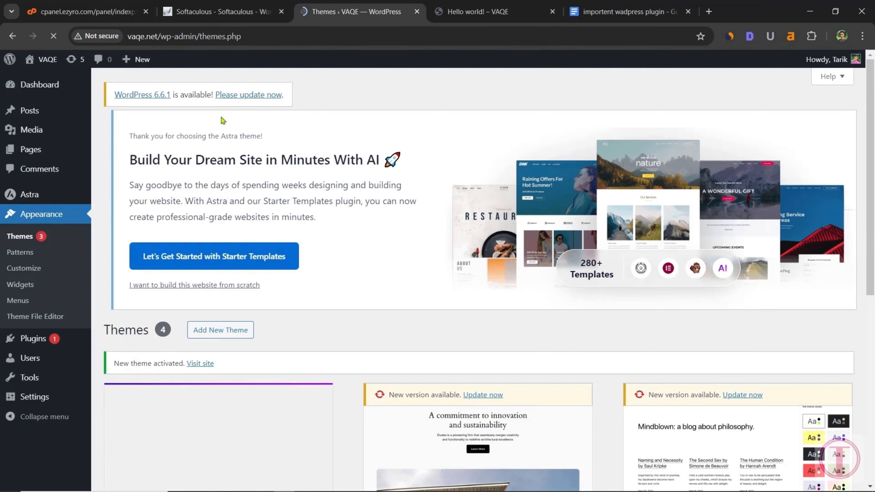
Delete the Twenty Twenty-Four theme from the installed themes and confirm the deletion.
scroll(530, 228, down, 8)
scroll(655, 313, down, 2)
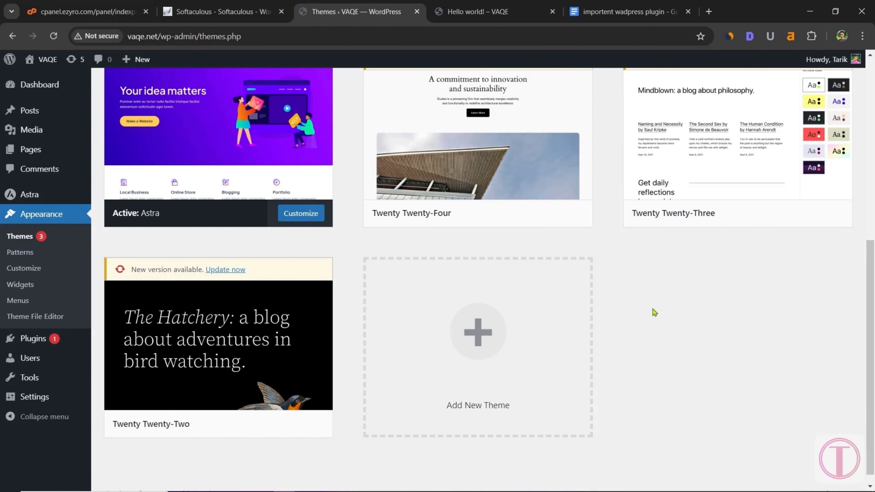
scroll(482, 225, up, 3)
click(482, 226)
click(503, 464)
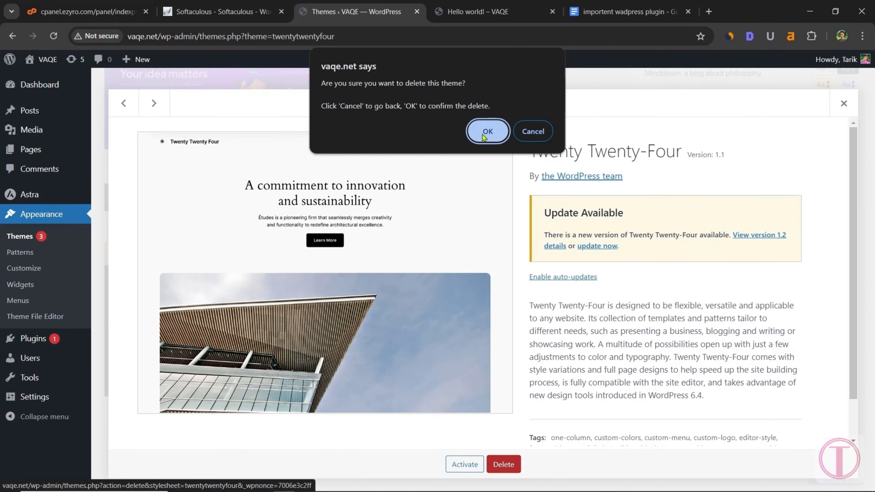
click(483, 133)
Delete the Twenty Twenty-Three theme from the installed themes and confirm the deletion.
click(524, 318)
scroll(503, 380, down, 1)
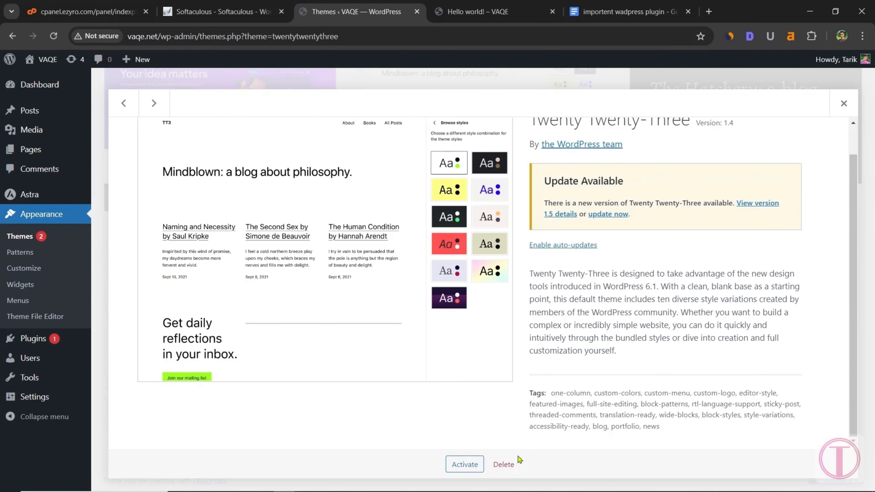
click(503, 464)
click(487, 132)
Delete the Twenty Twenty-Two theme from the installed themes and confirm the deletion.
click(524, 300)
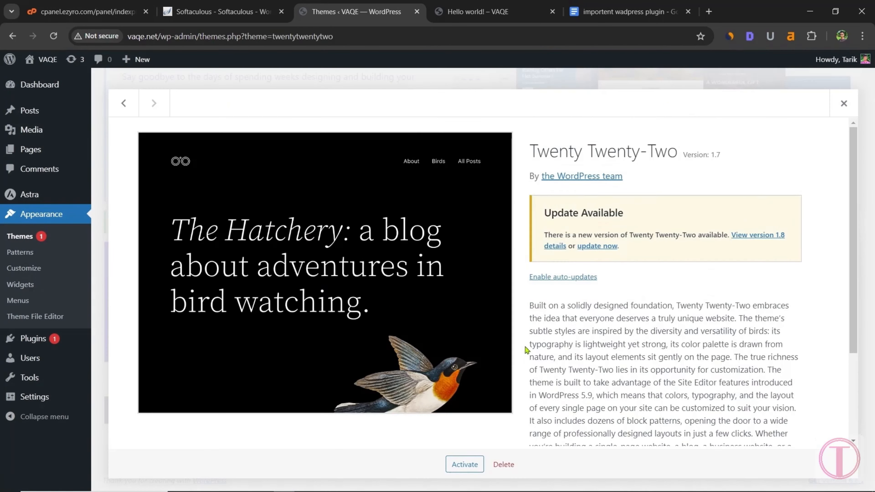
scroll(525, 338, down, 2)
scroll(525, 360, up, 2)
click(503, 463)
click(488, 134)
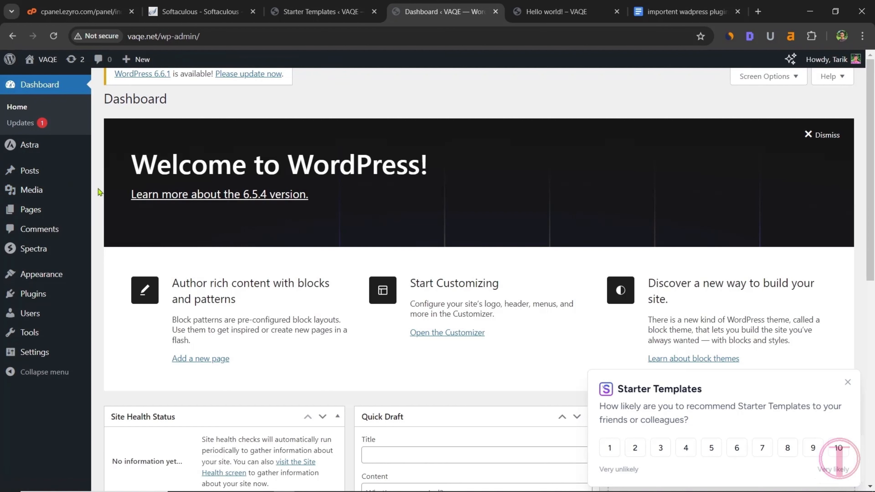
Set the site's timezone to Kolkata in the general settings and save the changes.
mouse_move(76, 357)
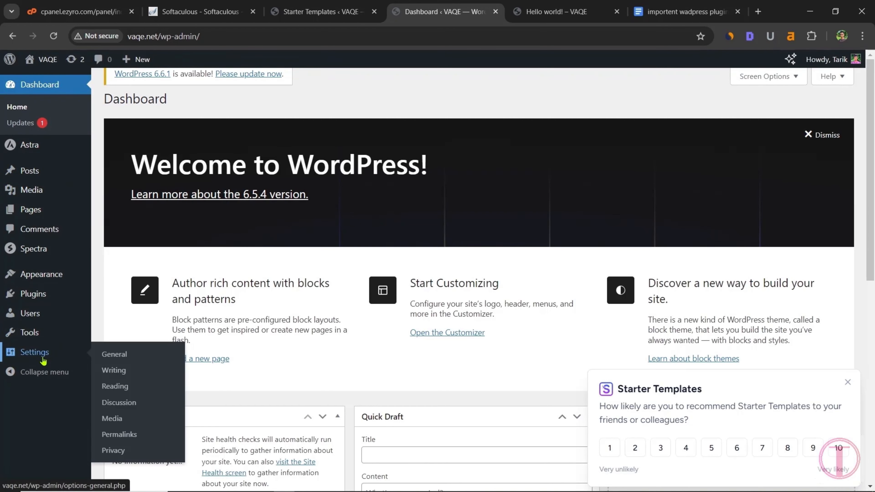
click(123, 357)
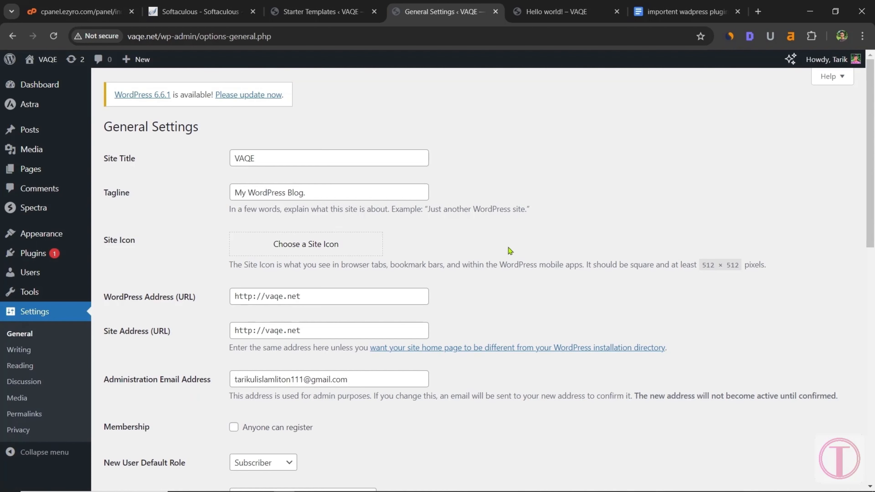
click(274, 162)
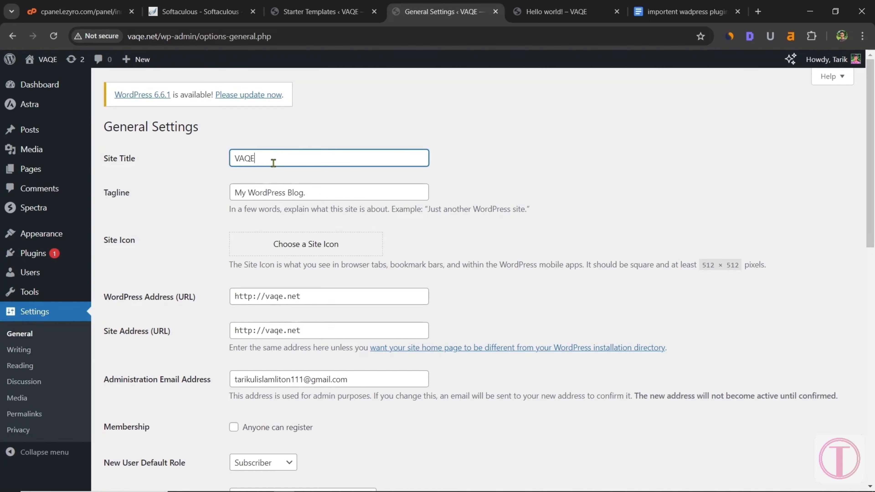
click(333, 195)
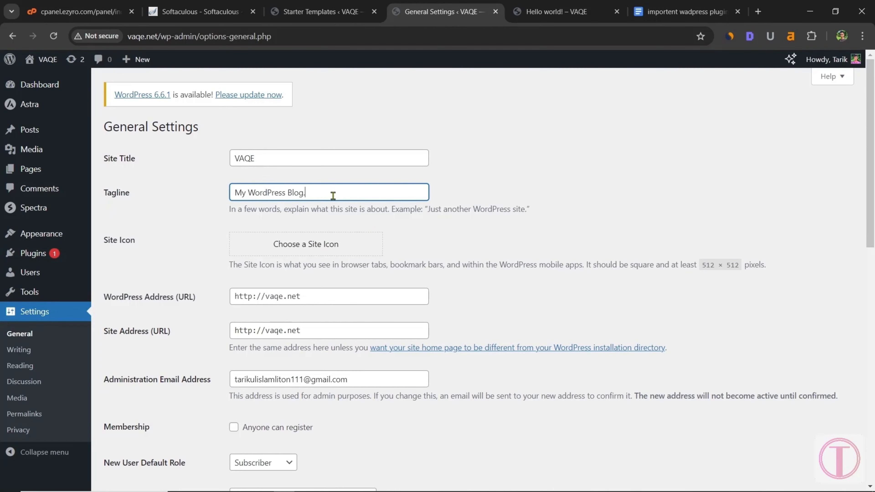
scroll(532, 243, down, 6)
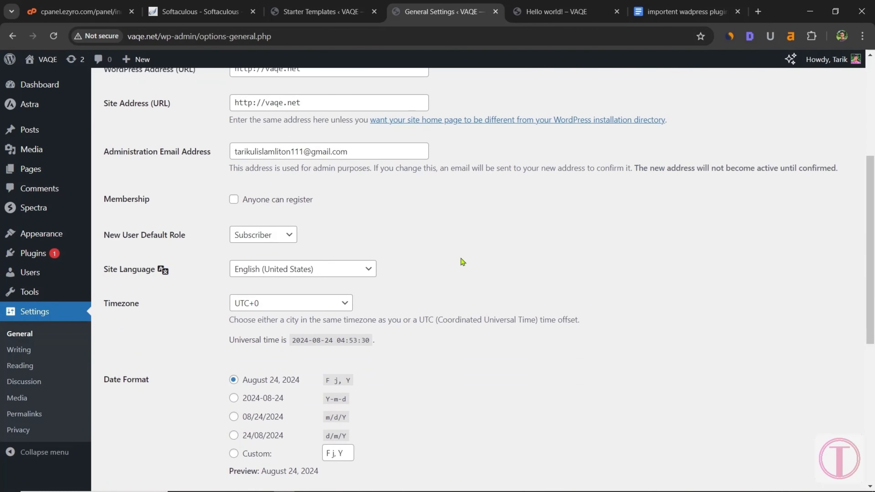
click(344, 246)
scroll(289, 304, up, 15)
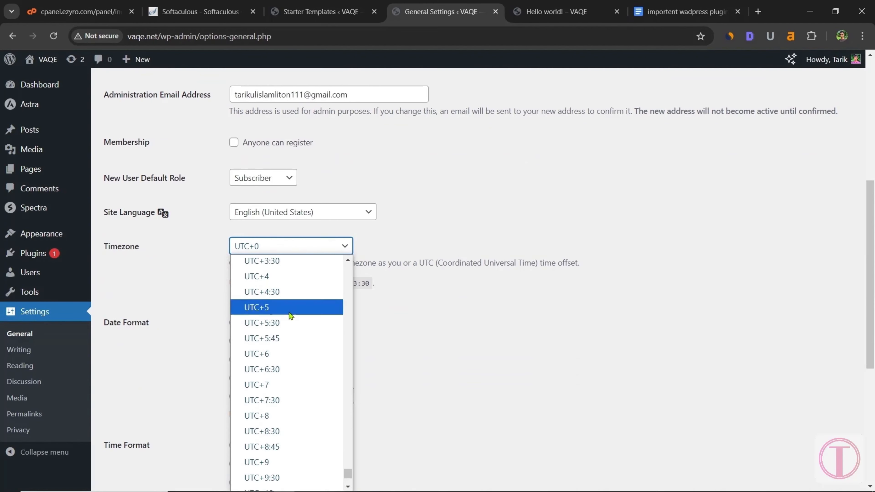
scroll(289, 380, down, 10)
click(289, 405)
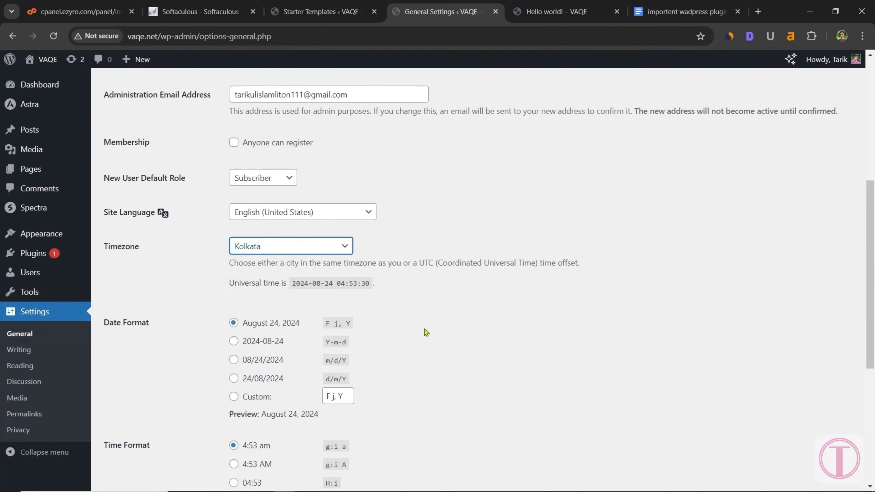
scroll(431, 331, down, 4)
scroll(431, 332, down, 2)
click(132, 433)
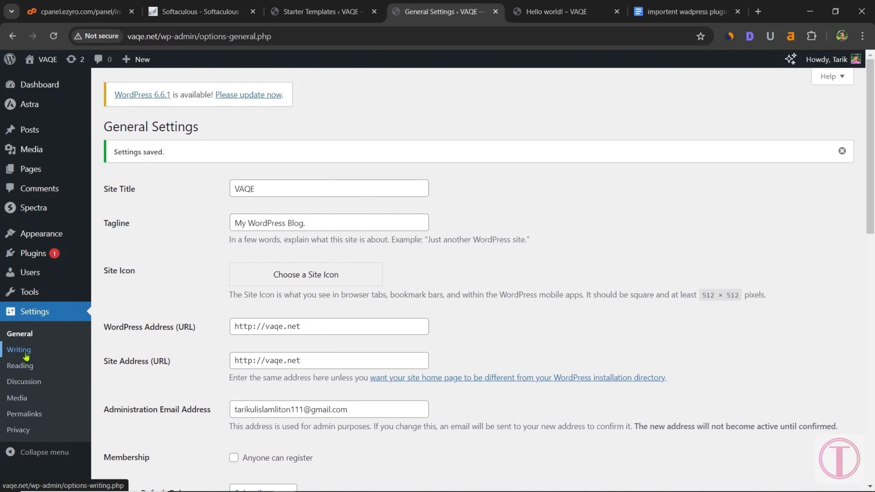
Review the writing, reading and discussion settings, including the page choices for the homepage and posts page.
click(25, 355)
scroll(594, 241, down, 2)
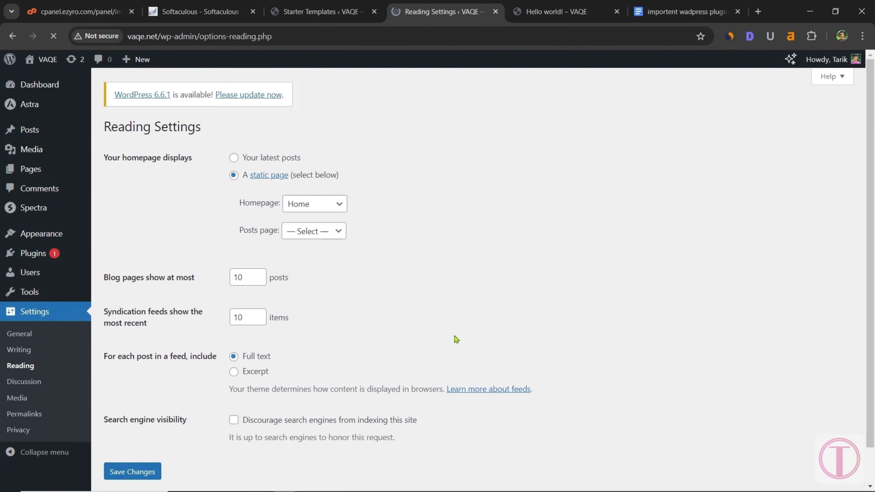
click(335, 207)
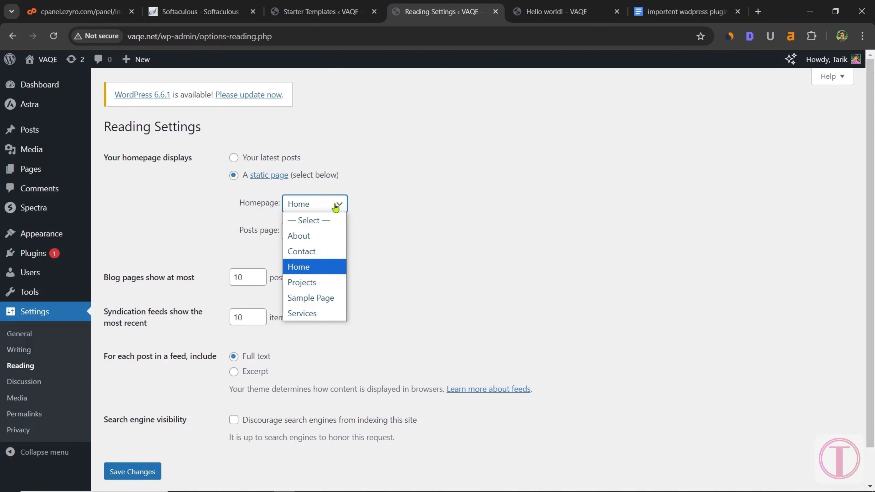
click(335, 207)
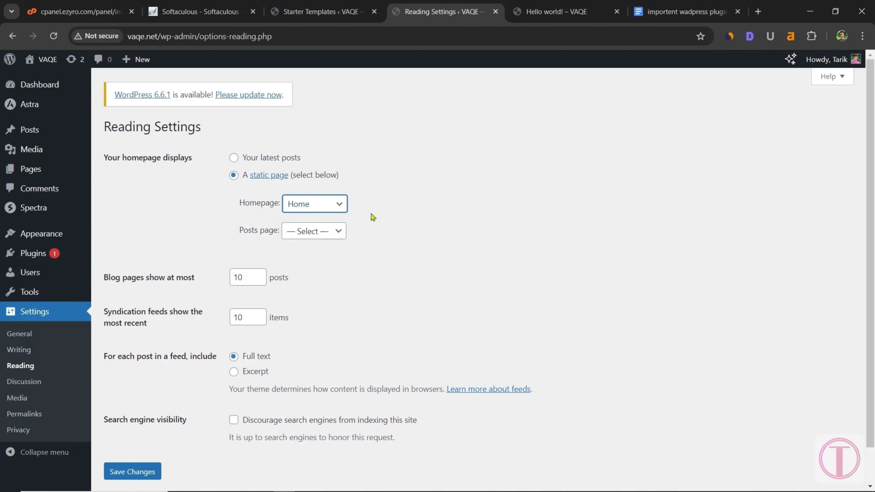
scroll(452, 231, down, 1)
click(337, 197)
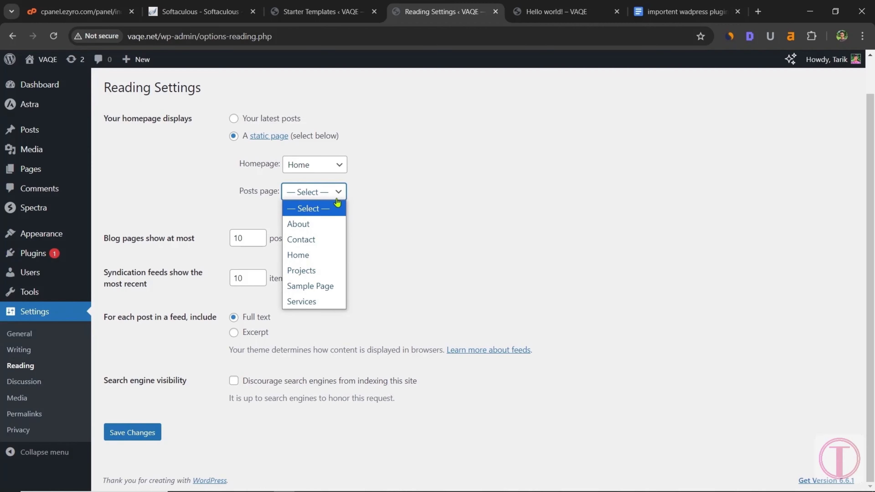
click(24, 381)
scroll(160, 347, down, 15)
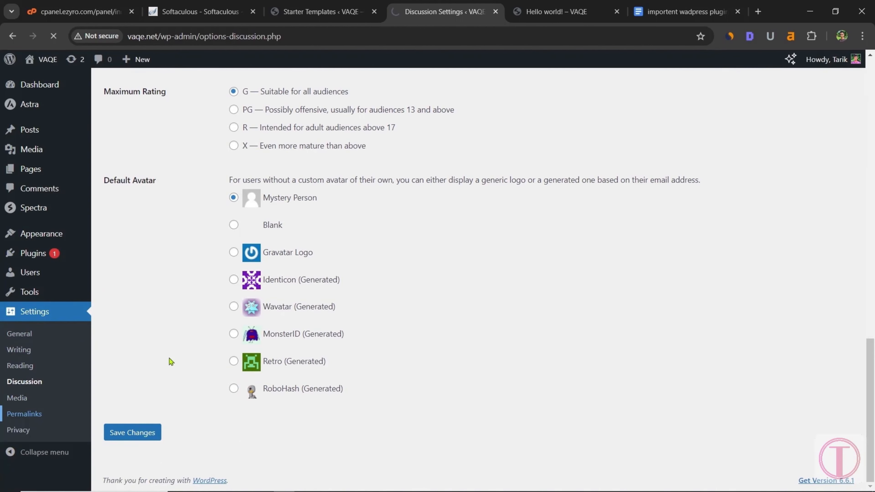
Choose the Post name permalink structure in the permalink settings and save the changes.
scroll(554, 235, down, 3)
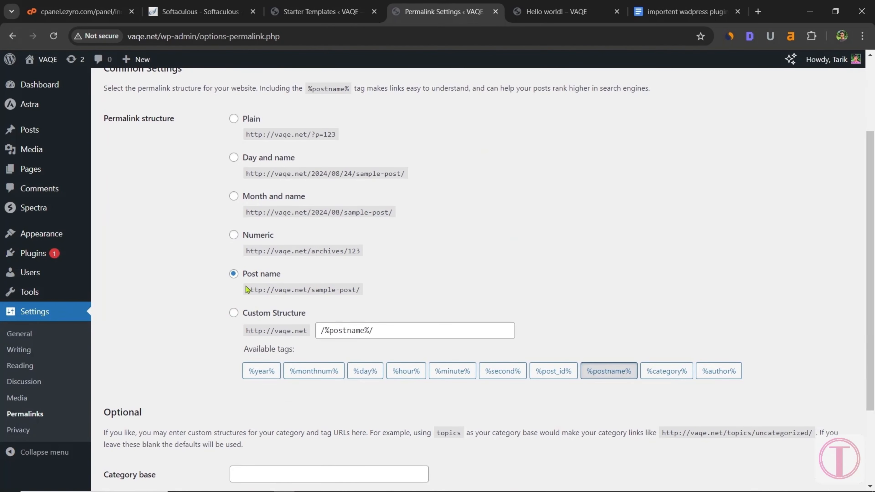
scroll(194, 296, down, 3)
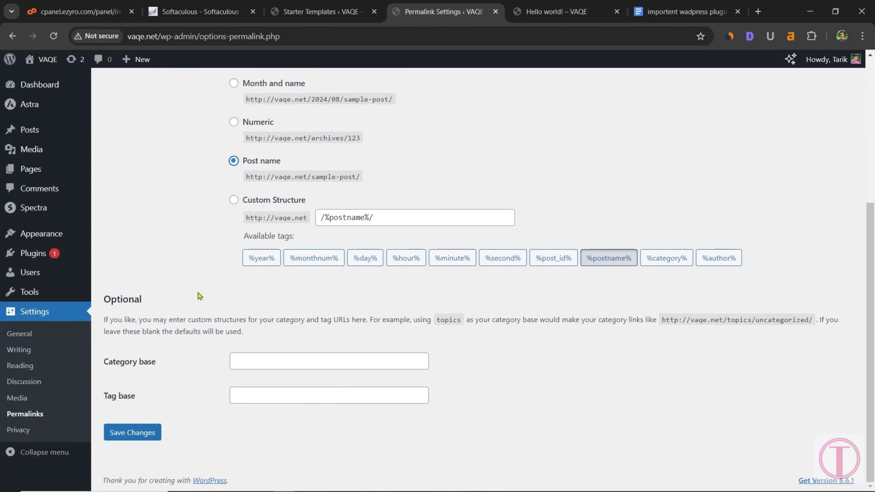
click(123, 437)
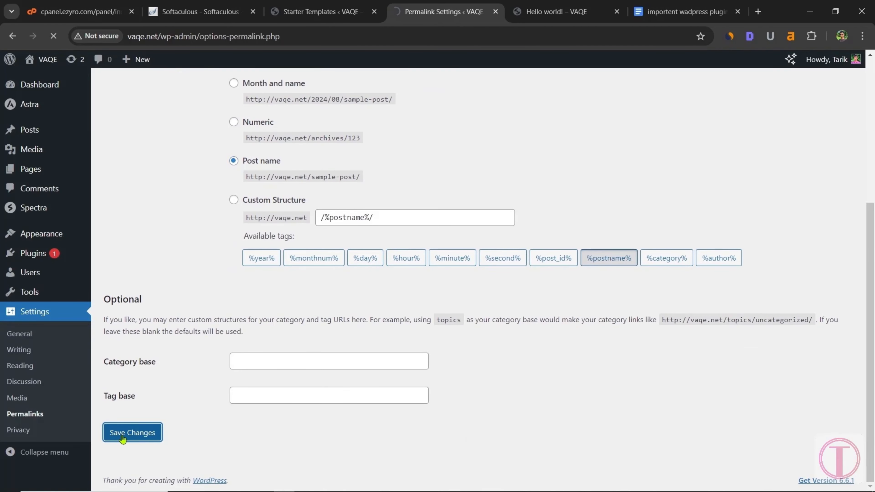
Assign the Privacy Policy page as the site's privacy policy page in the privacy settings.
scroll(172, 388, down, 3)
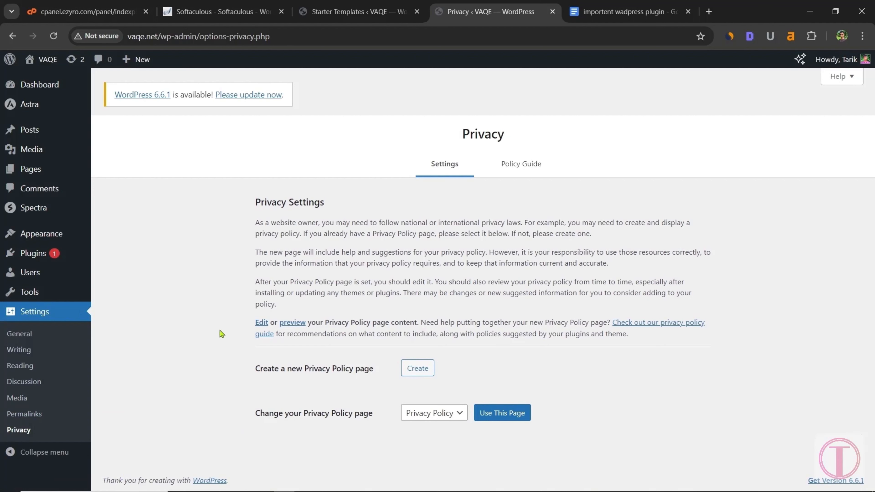
click(432, 416)
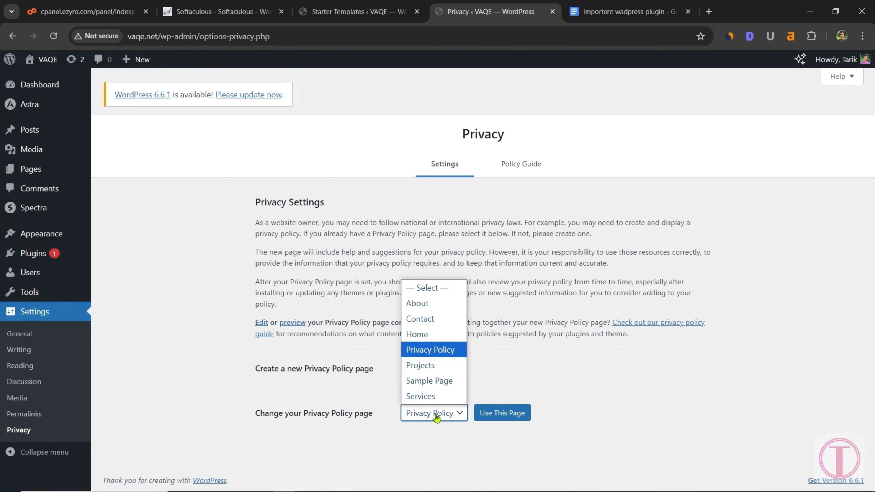
click(439, 351)
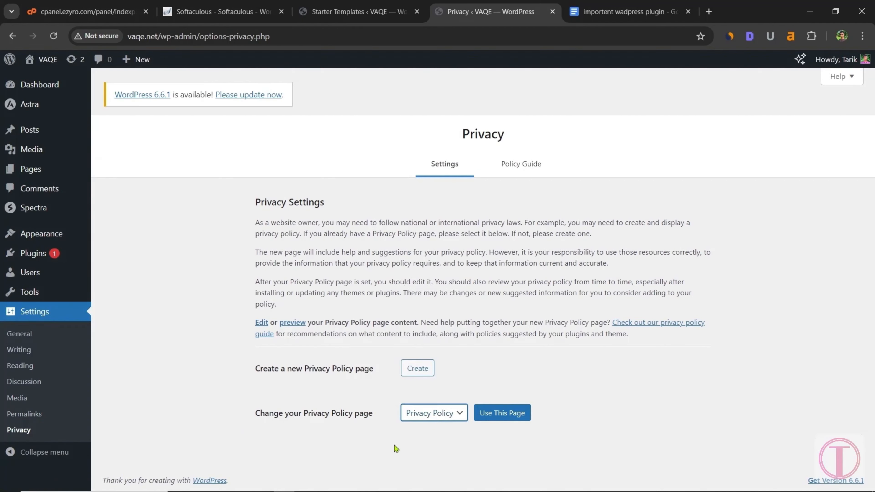
click(509, 418)
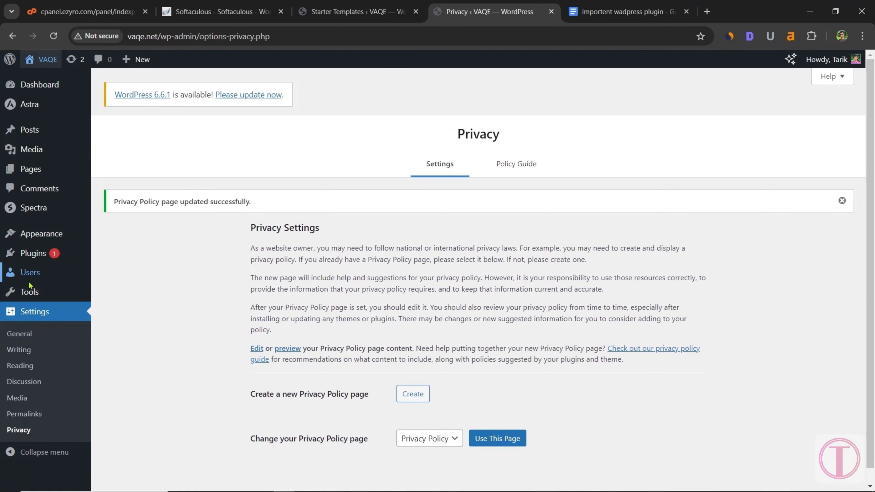
Select the Akismet Anti-spam, Hello Dolly and Spectra plugins and apply the Deactivate bulk action to them.
click(114, 255)
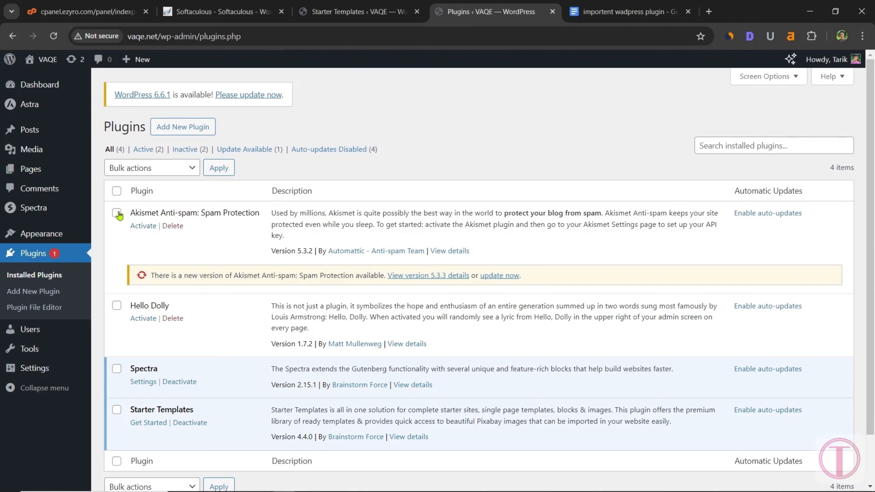
scroll(132, 333, down, 2)
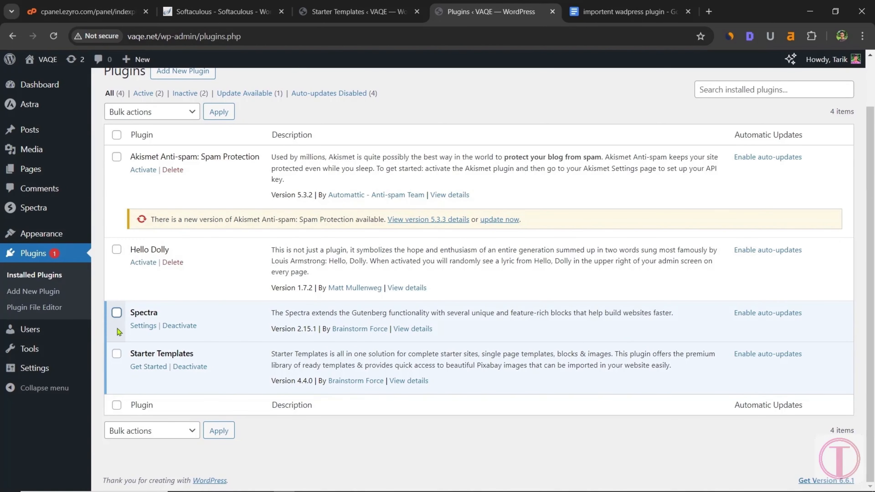
click(116, 312)
click(117, 250)
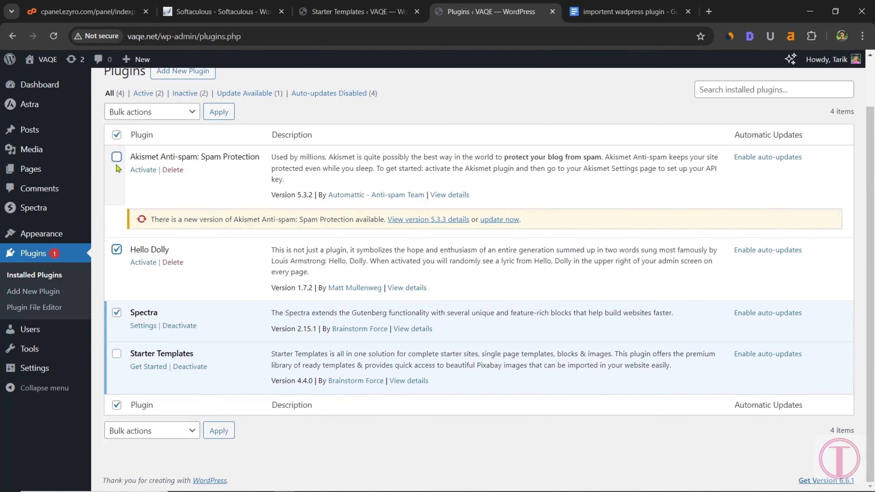
click(116, 157)
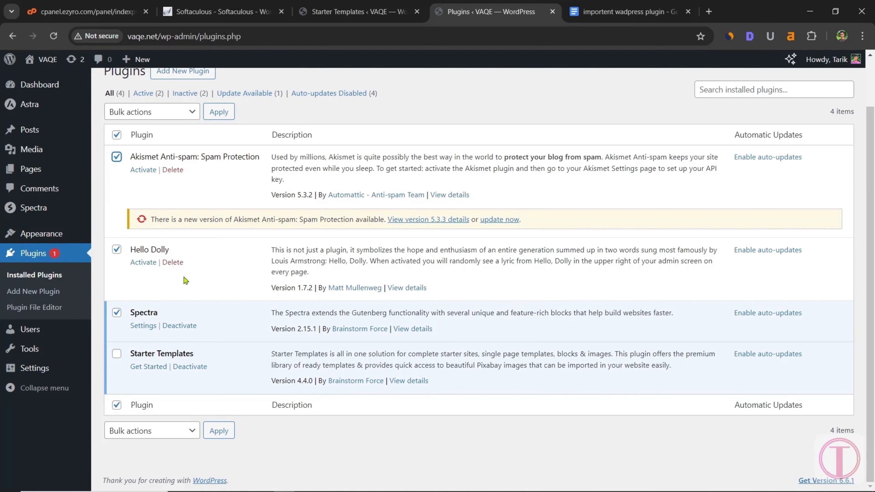
scroll(185, 280, up, 2)
click(172, 168)
key(Down)
key(Down)
key(Return)
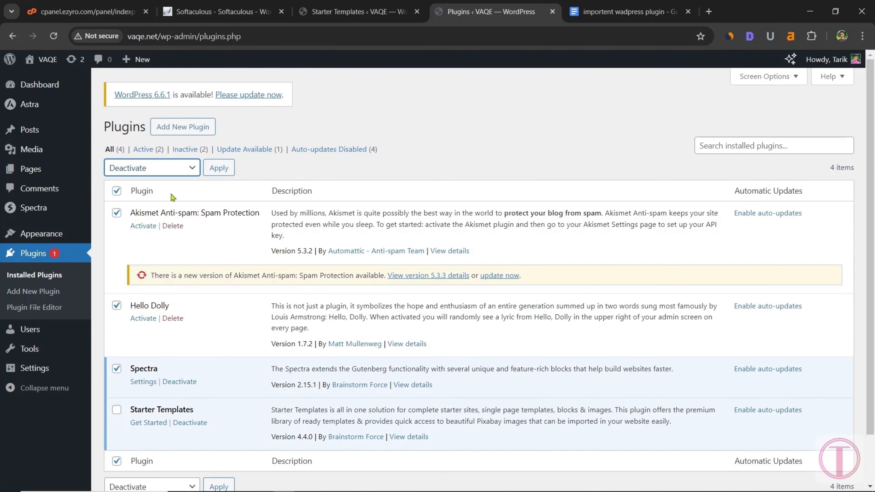
click(219, 168)
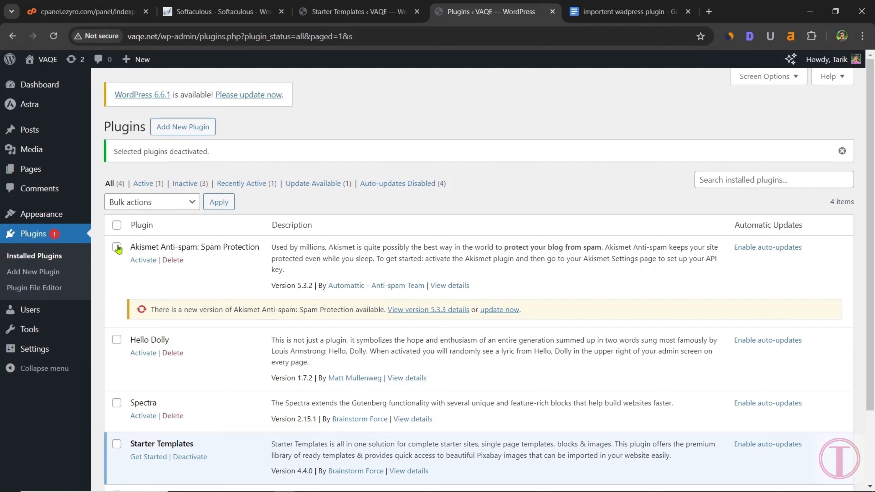
Bulk-delete the deactivated Akismet Anti-spam, Hello Dolly and Spectra plugins along with their data.
click(116, 239)
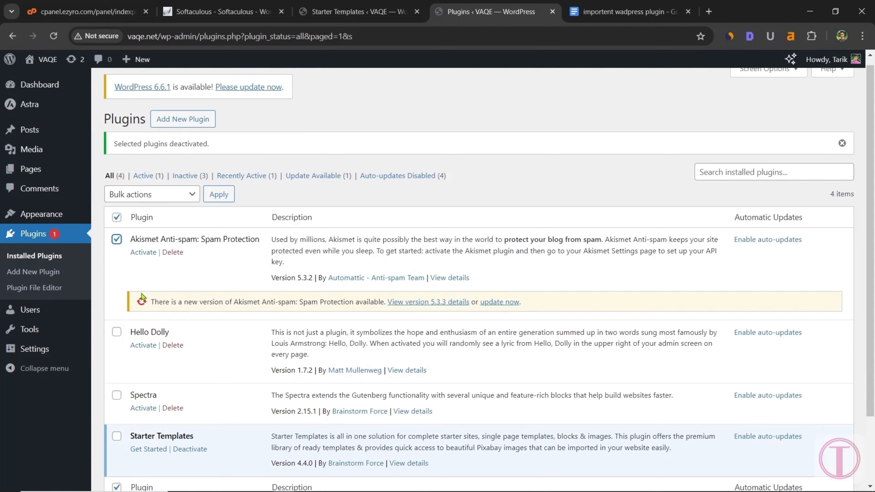
scroll(143, 296, down, 1)
click(116, 283)
click(117, 346)
click(192, 149)
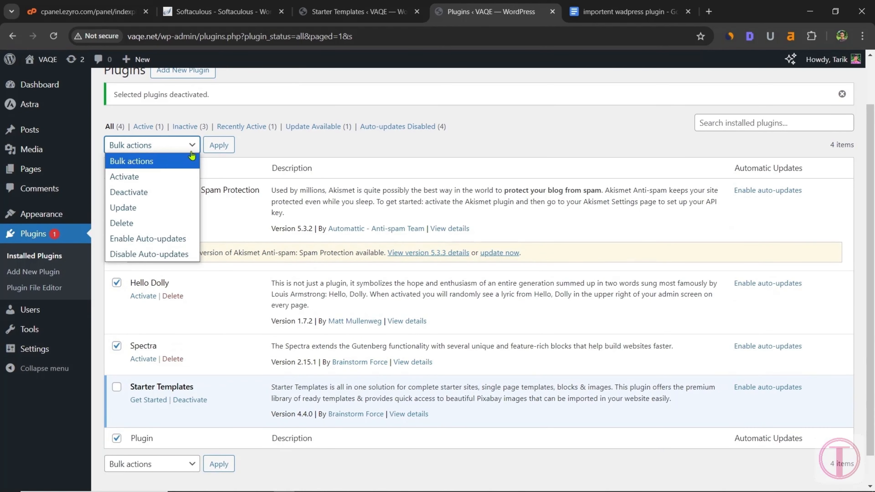
click(141, 223)
click(219, 144)
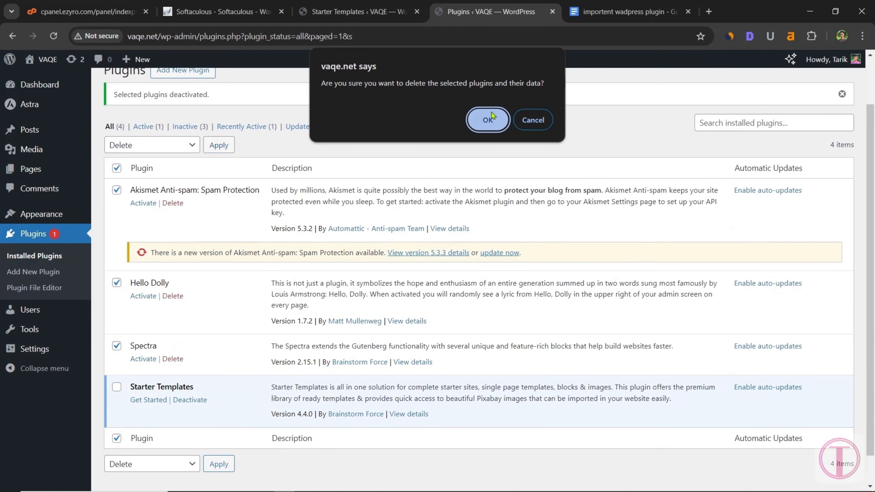
click(488, 119)
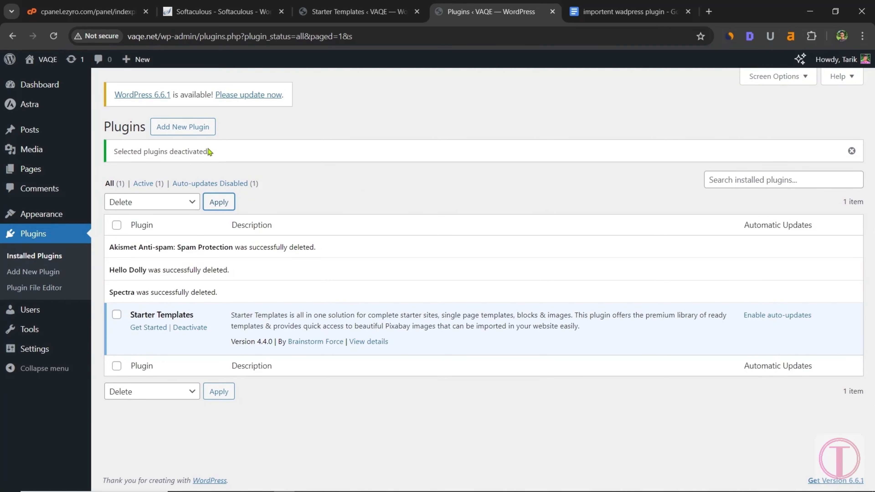
Open the Add Plugins page and copy the plugin name Elementor from the plugin list in Google Docs.
click(201, 131)
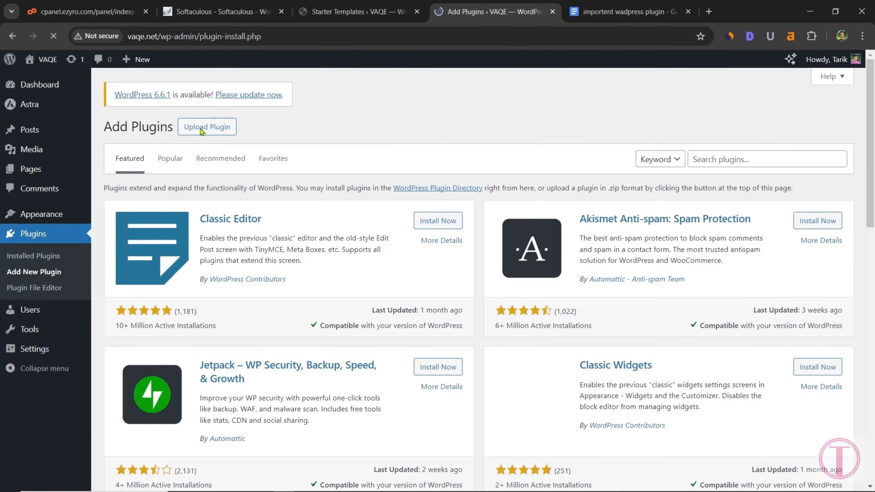
click(610, 13)
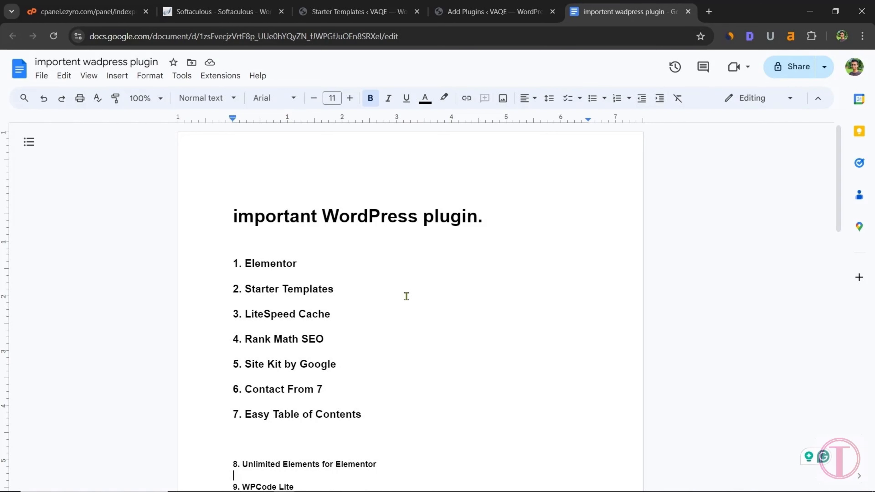
drag(301, 260, 246, 262)
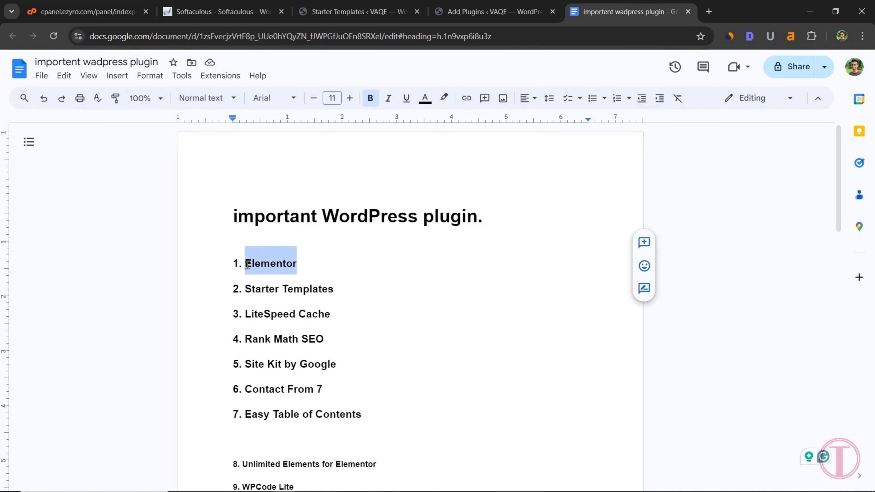
right_click(290, 264)
click(327, 195)
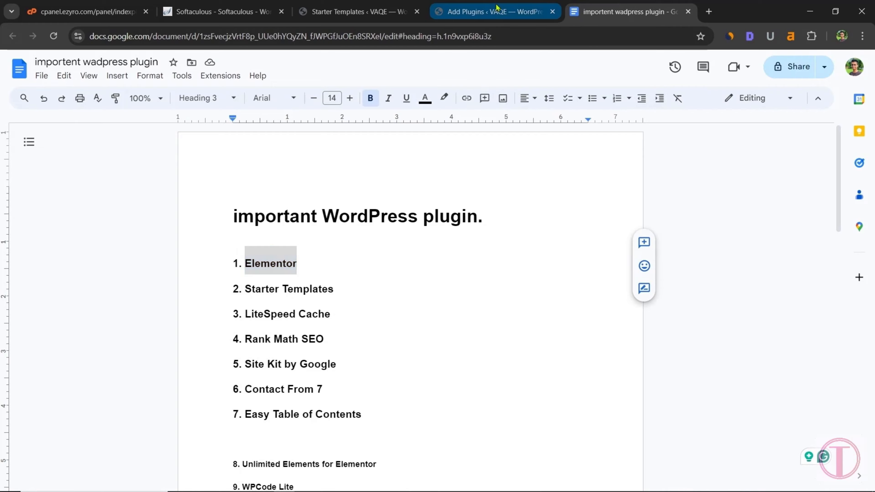
Search the WordPress plugin directory for Elementor, then install and activate Elementor Website Builder.
click(495, 11)
click(713, 160)
right_click(714, 159)
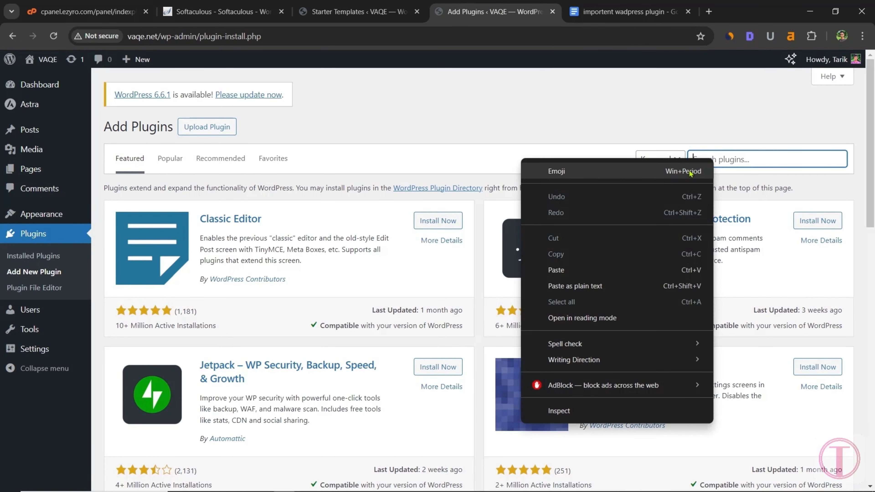
click(591, 267)
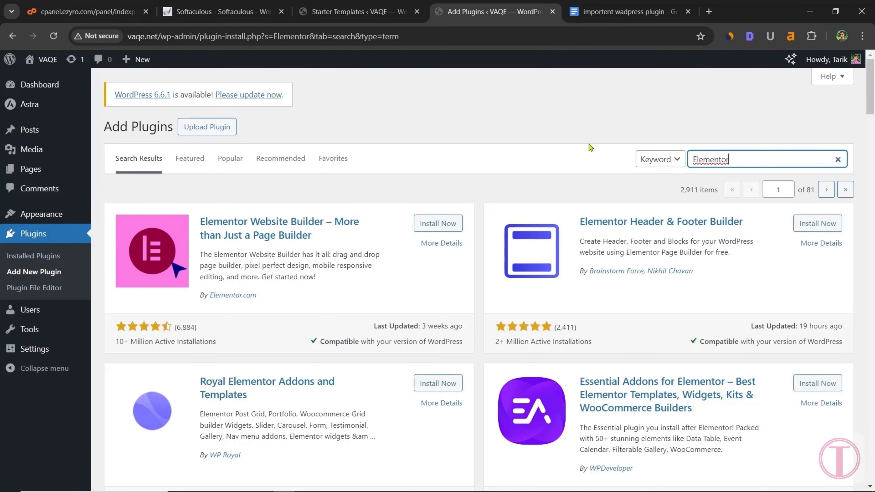
click(438, 224)
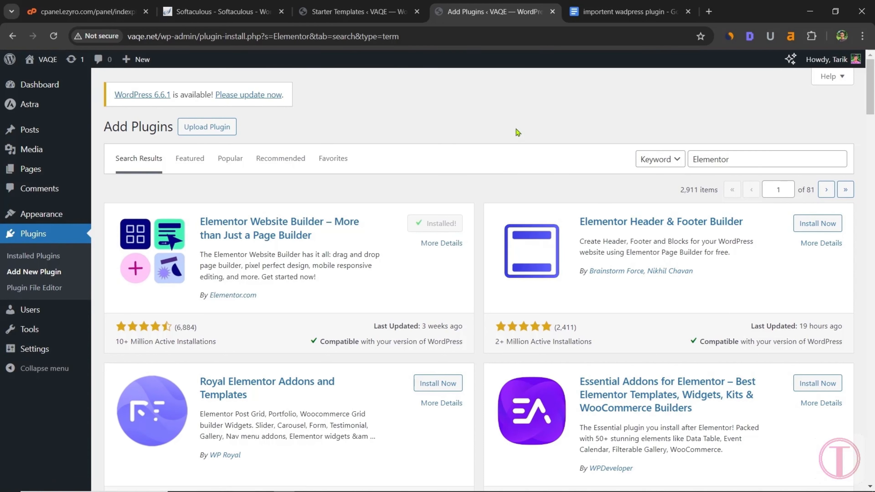
Highlight the Elementor and Starter Templates entries in blue in the Google Docs plugin list.
click(624, 12)
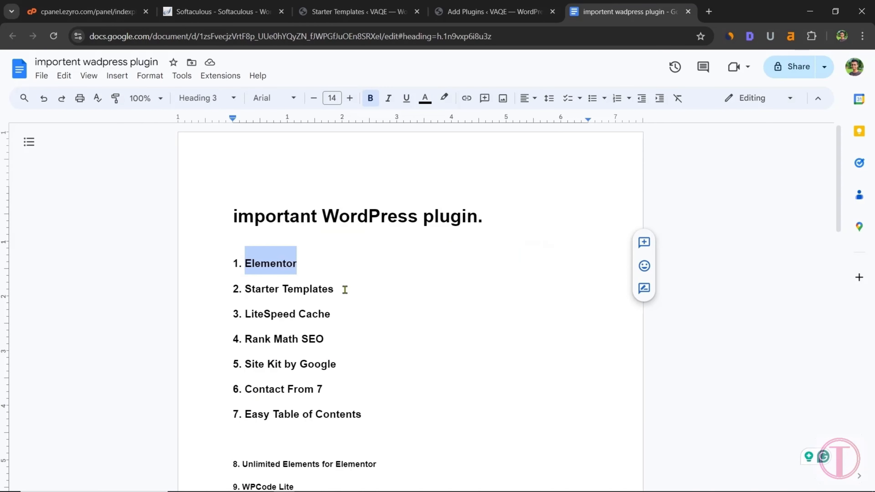
drag(347, 289, 209, 267)
click(444, 98)
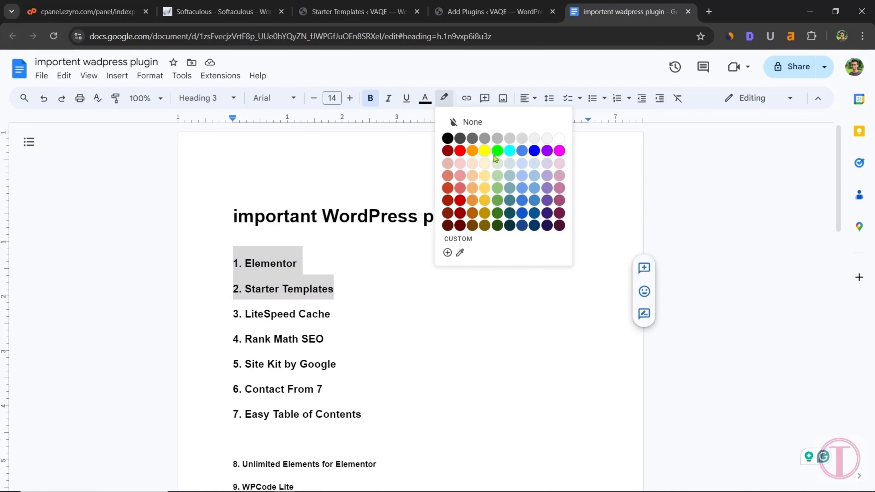
click(524, 155)
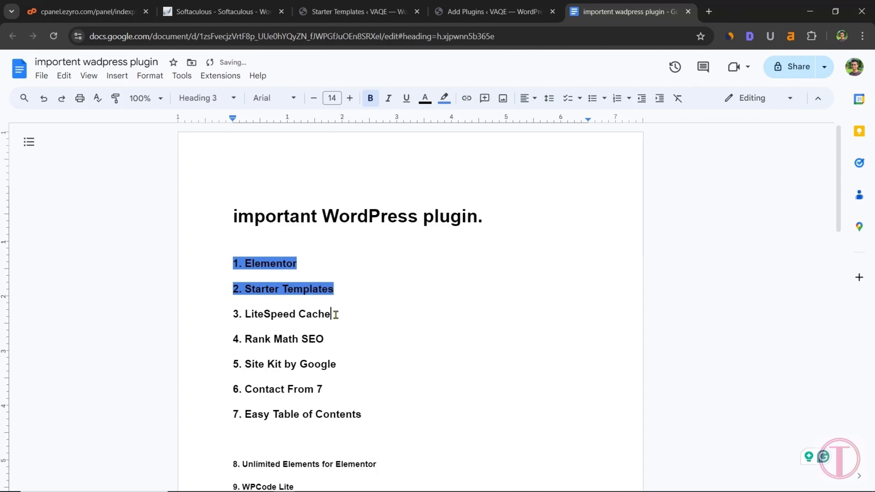
Look up LiteSpeed Cache in the WordPress plugin directory using the name copied from the list, then install and activate it.
drag(334, 314, 244, 314)
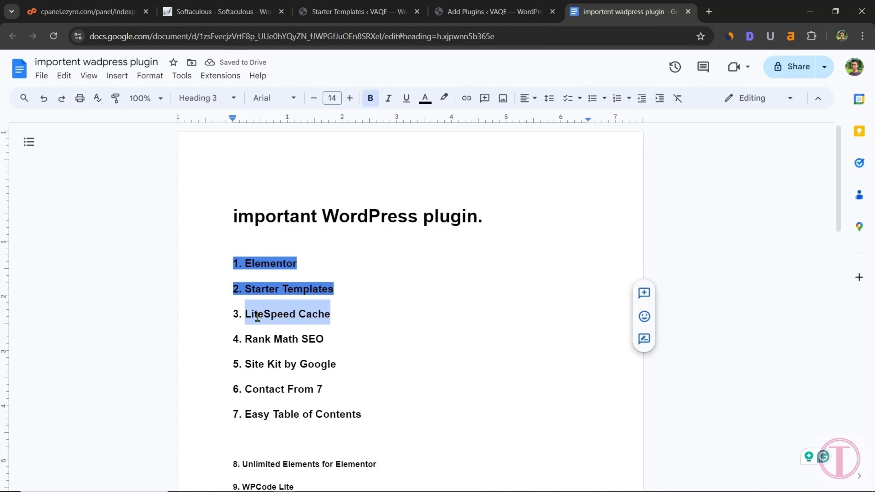
right_click(299, 314)
click(336, 194)
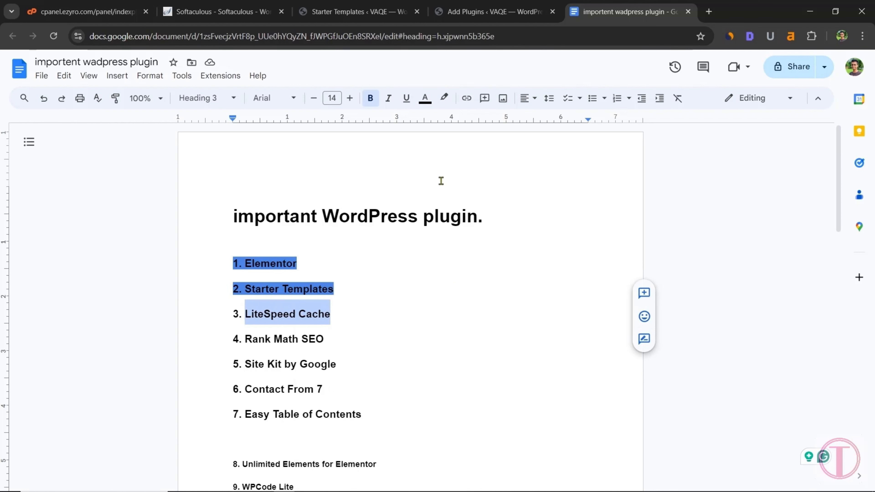
click(493, 11)
click(706, 156)
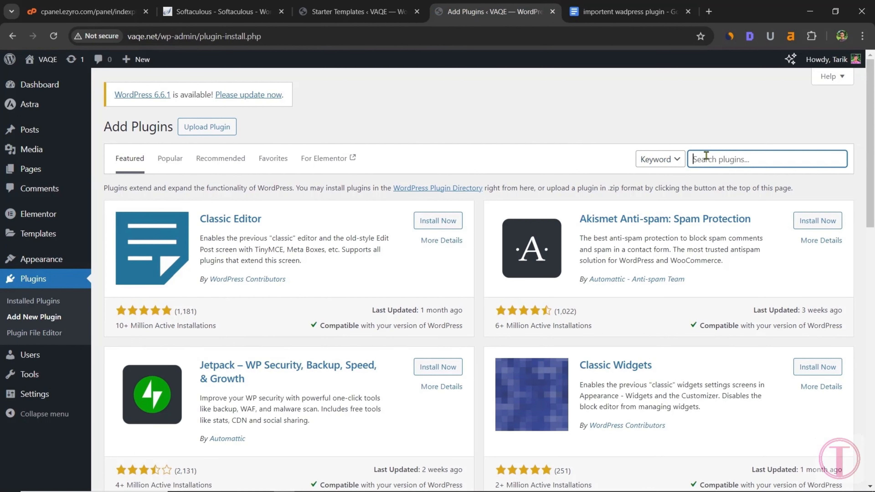
right_click(706, 160)
click(587, 266)
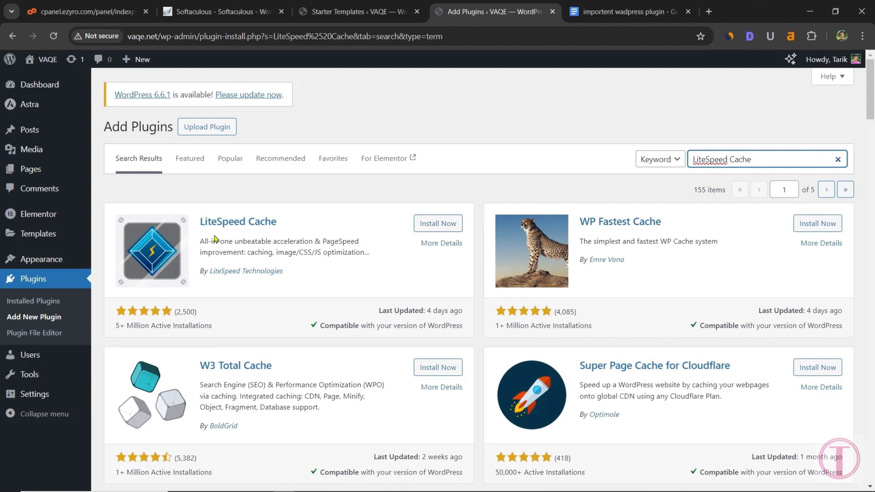
click(424, 224)
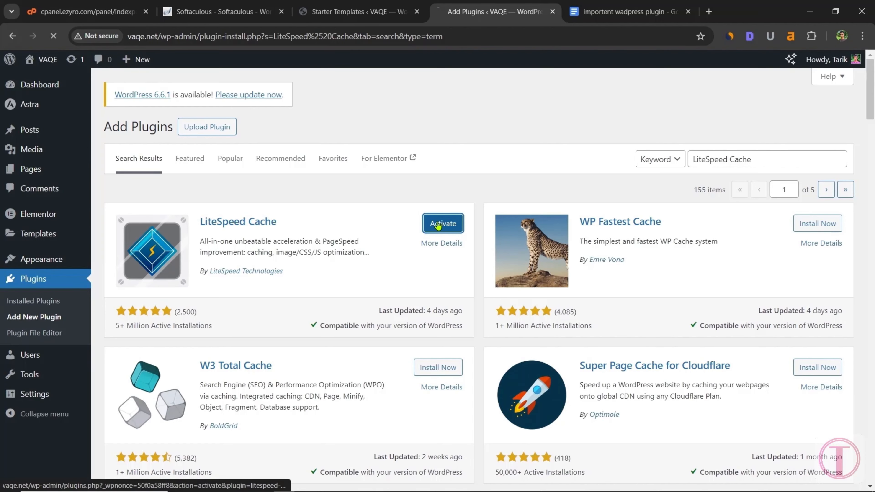
Copy the plugin name Rank Math SEO from the plugin list in Google Docs.
key(ctrl+Tab)
click(335, 339)
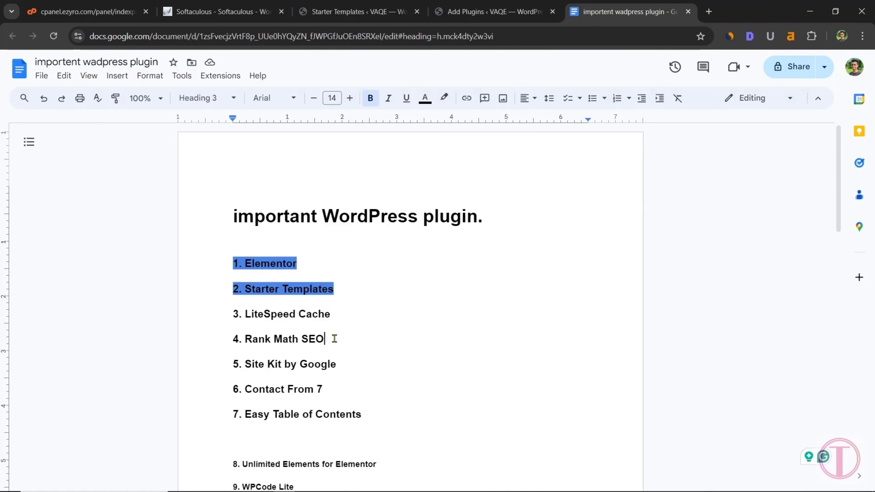
drag(334, 339, 248, 340)
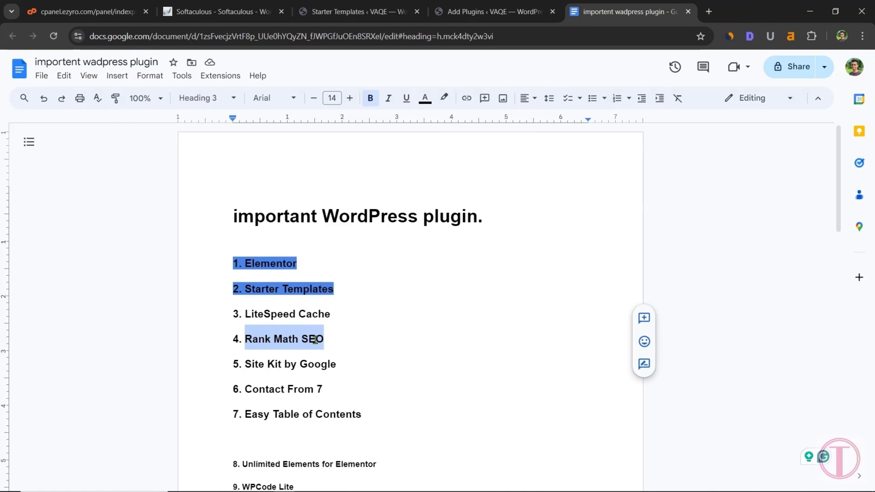
right_click(308, 340)
click(343, 194)
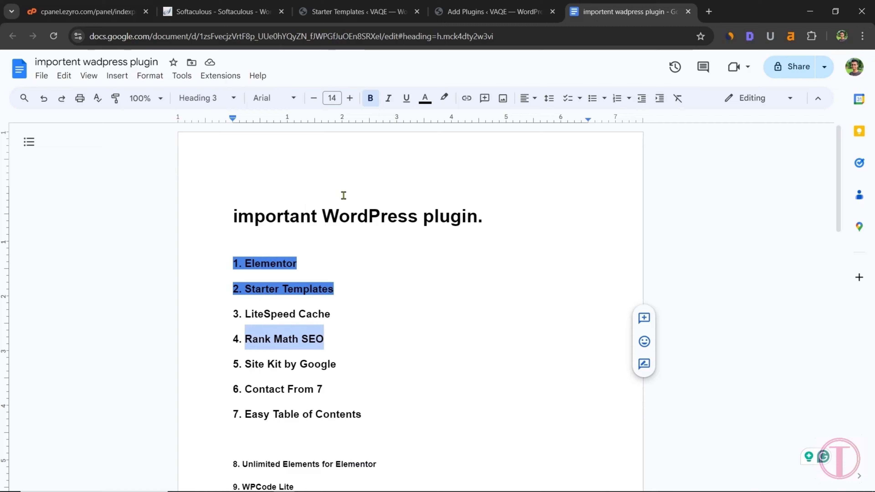
Search the WordPress plugin directory for Rank Math SEO, then install and activate the plugin.
click(472, 21)
click(710, 159)
right_click(711, 159)
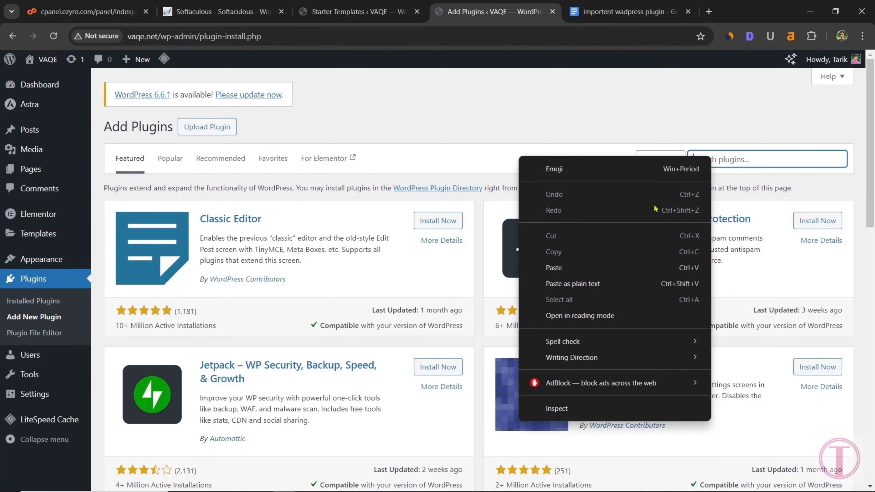
click(565, 268)
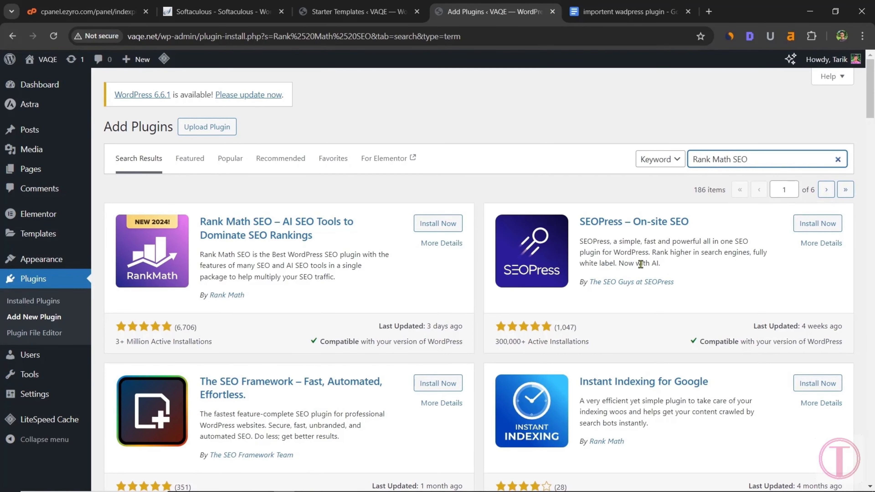
click(445, 225)
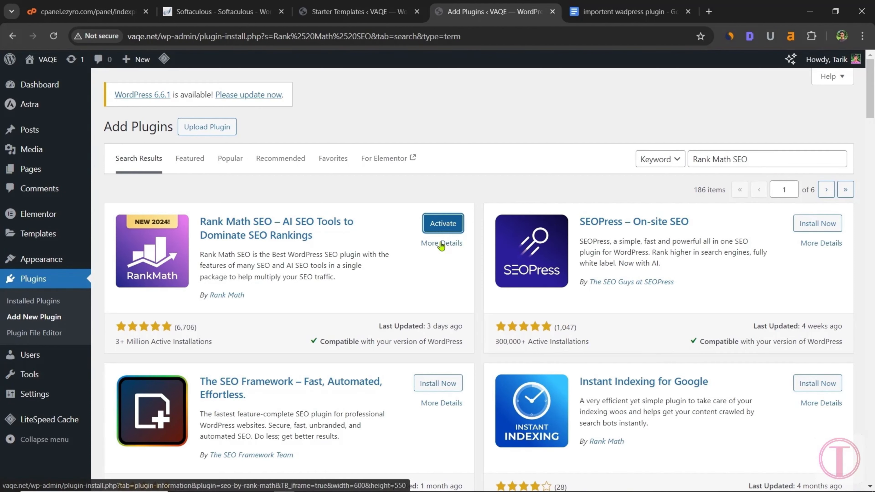
click(444, 224)
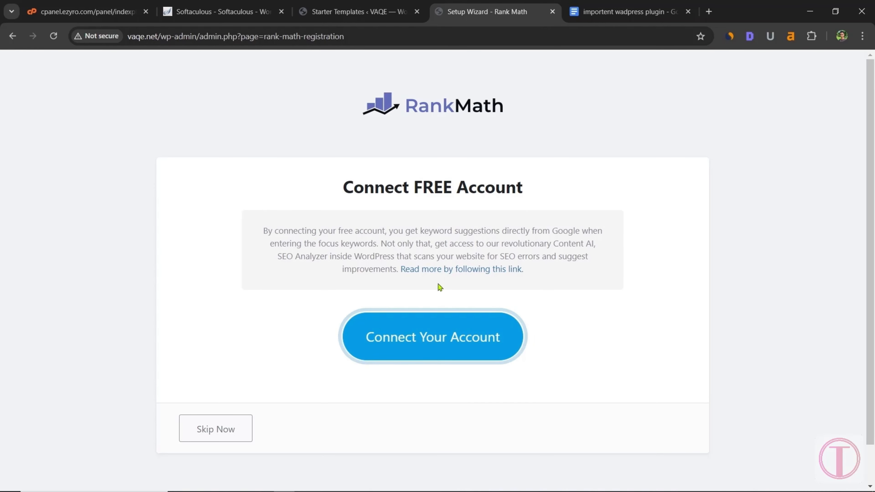
Connect the site to a free Rank Math account by signing in with Google.
click(445, 338)
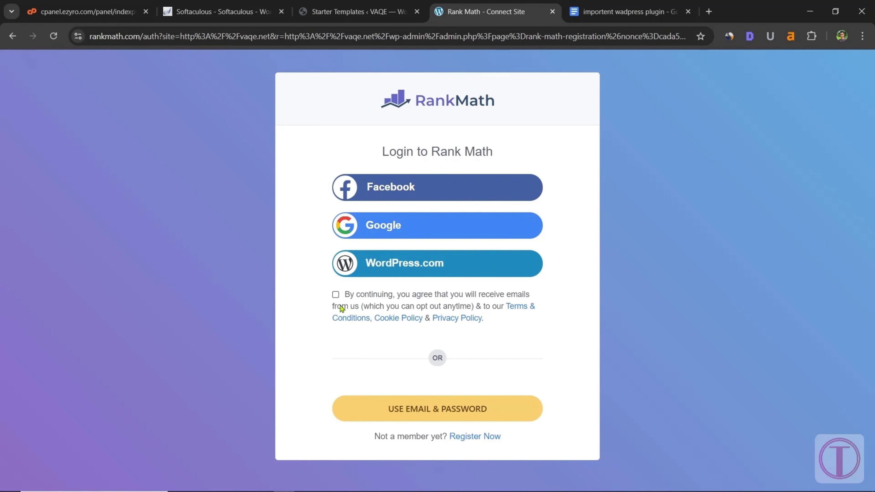
click(410, 228)
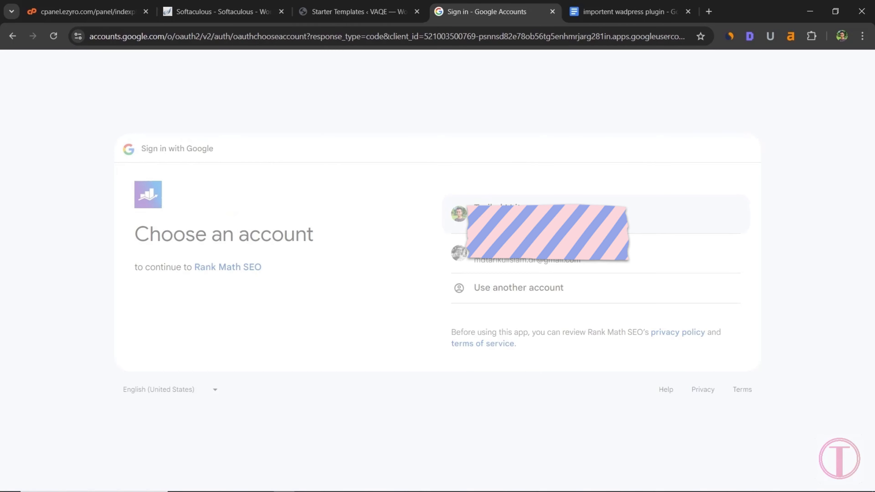
click(548, 335)
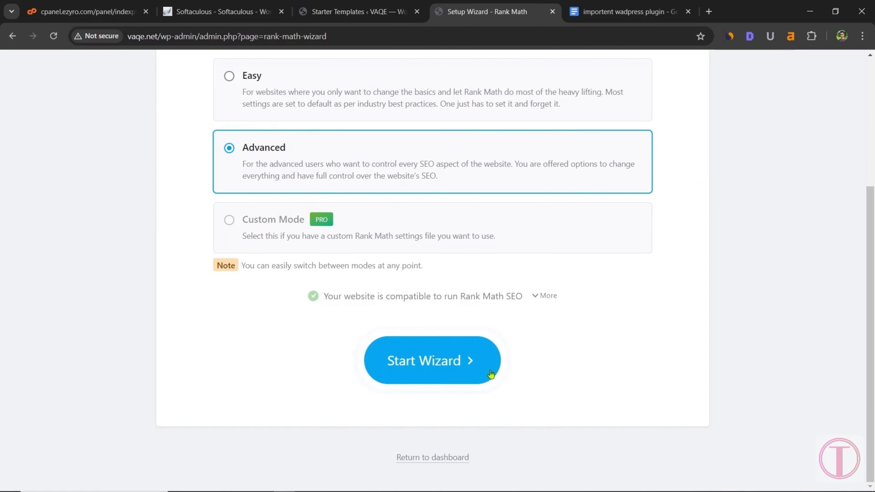
Start the Rank Math setup wizard in Advanced mode without importing SEO settings and set the site type to Personal Blog.
click(433, 369)
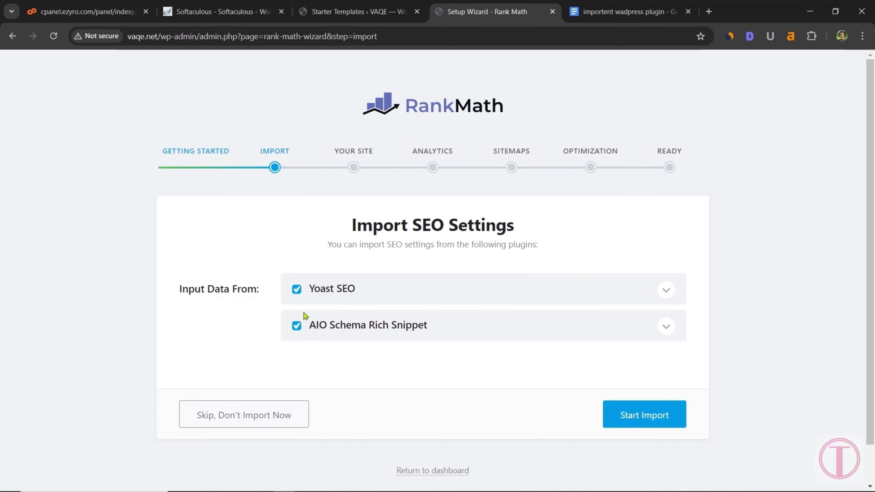
click(283, 422)
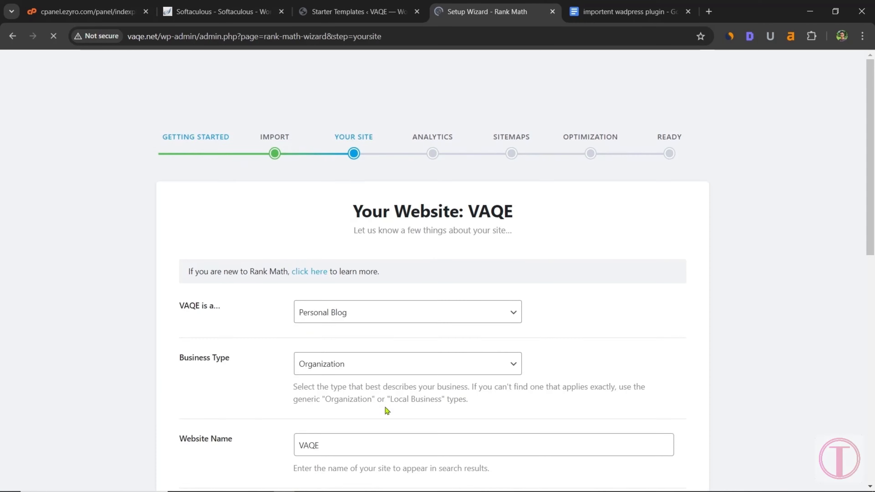
click(507, 331)
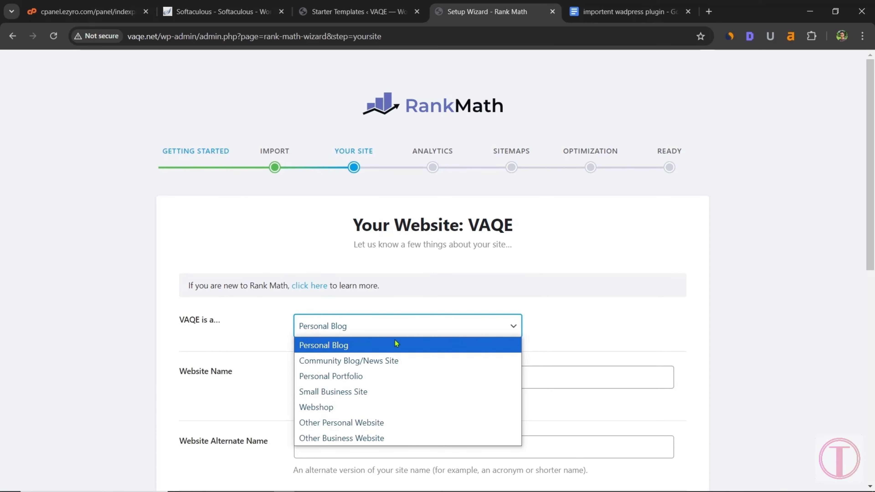
click(330, 347)
Remove the Outdoor Adventure image from the Logo for Google setting.
scroll(449, 355, down, 3)
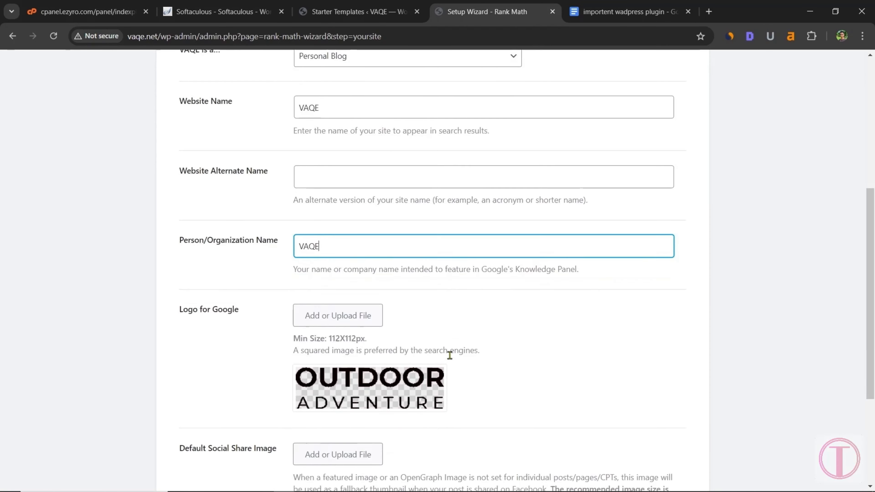
scroll(450, 355, down, 1)
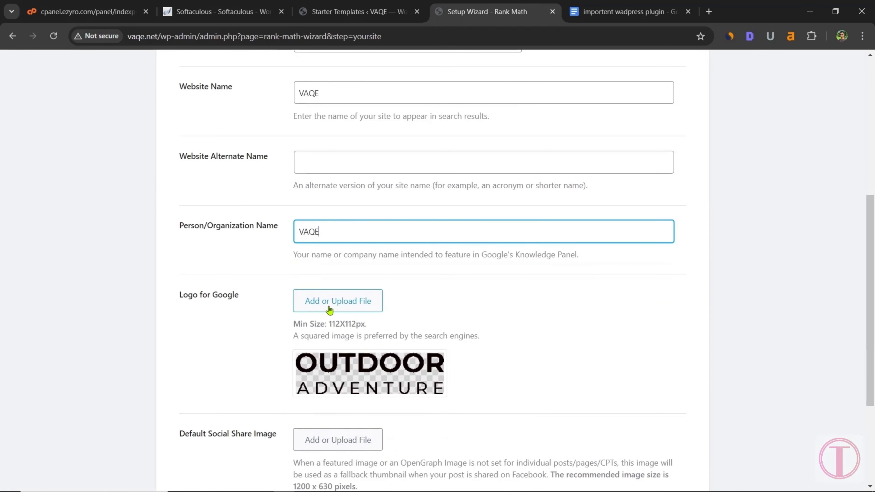
scroll(438, 306, down, 1)
click(432, 305)
scroll(496, 304, up, 1)
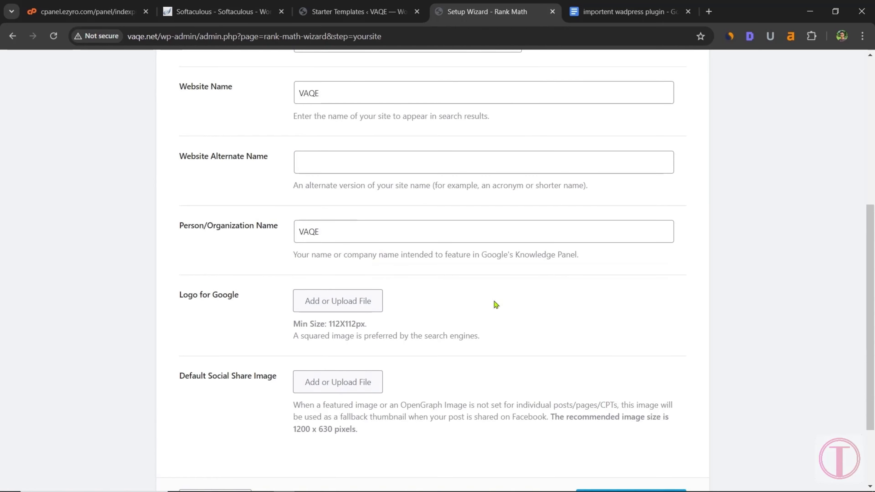
Save the wizard's site details and connect Rank Math to Google services, granting all the requested Google Account permissions.
scroll(495, 304, down, 2)
click(602, 406)
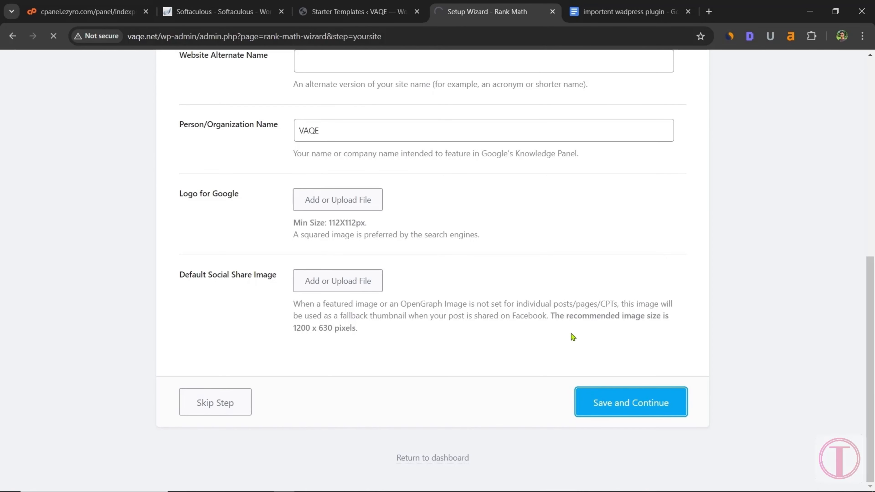
scroll(571, 338, down, 3)
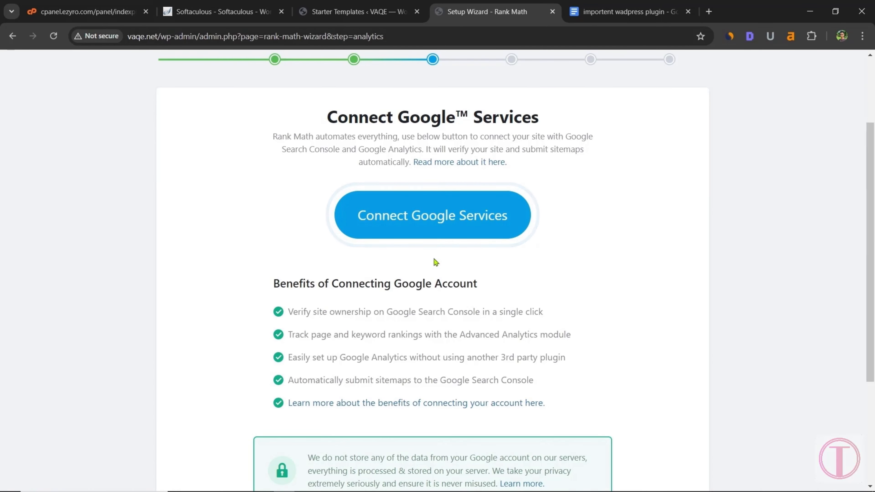
click(422, 221)
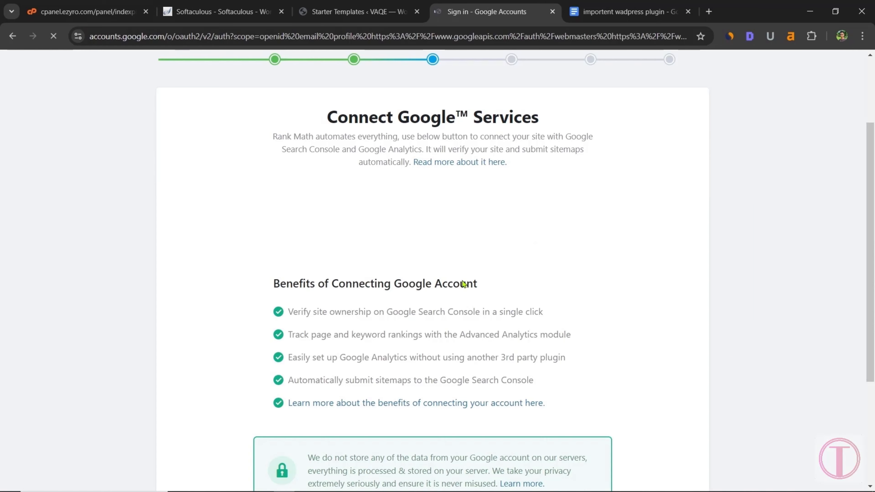
click(517, 212)
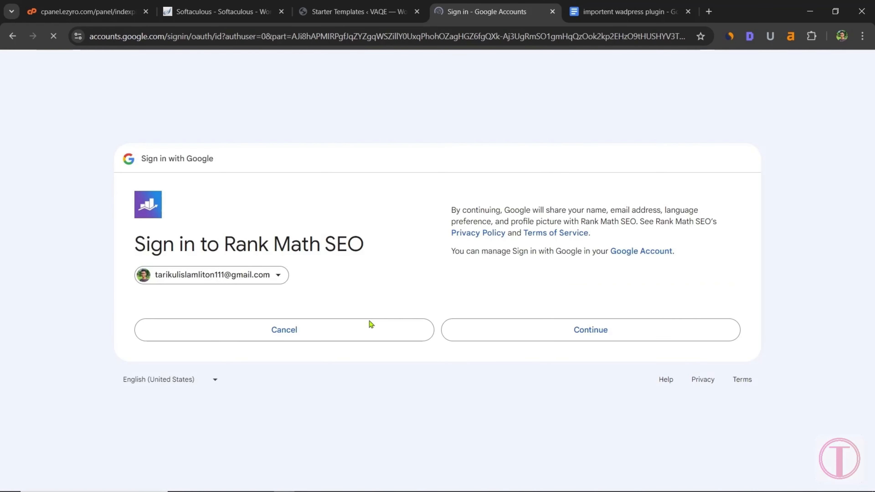
click(492, 329)
click(463, 172)
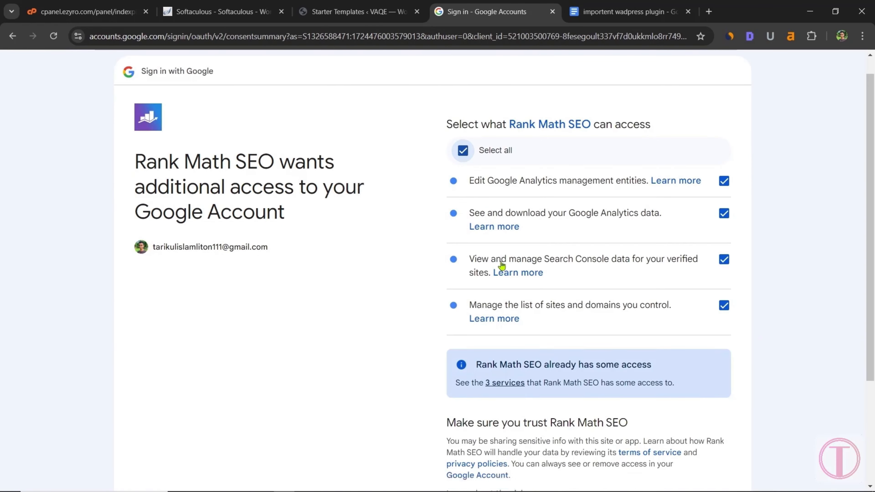
scroll(502, 264, down, 5)
click(535, 396)
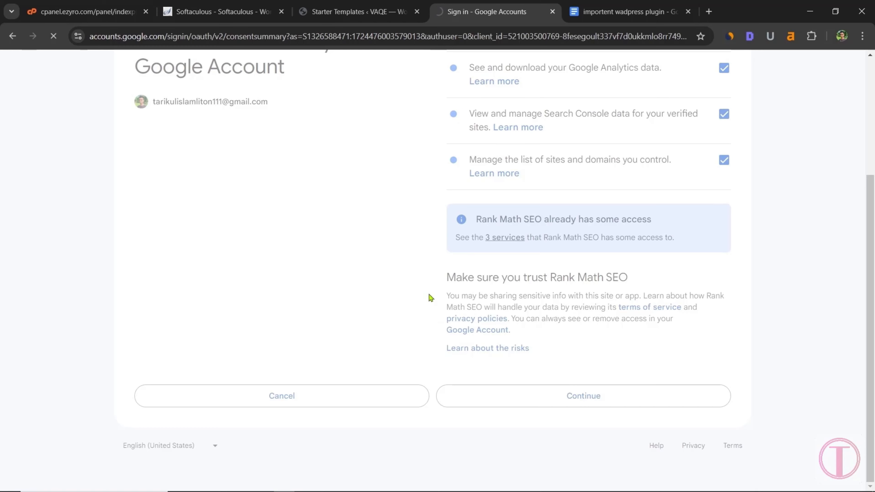
Check the list of available Search Console sites in the wizard's Google services settings.
scroll(430, 297, down, 3)
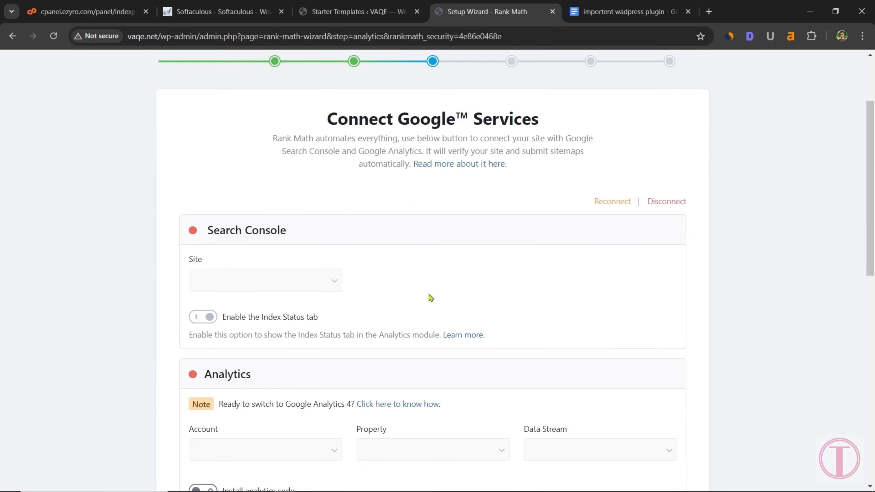
click(330, 276)
click(434, 273)
scroll(493, 283, up, 3)
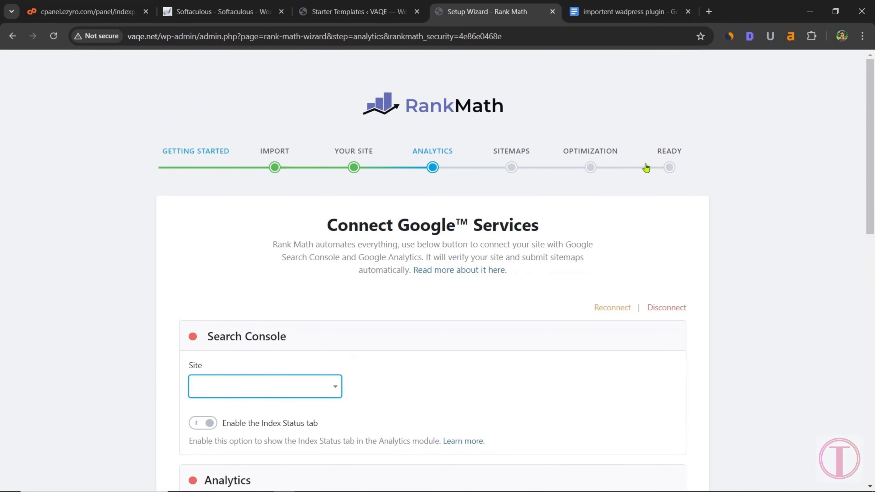
click(709, 11)
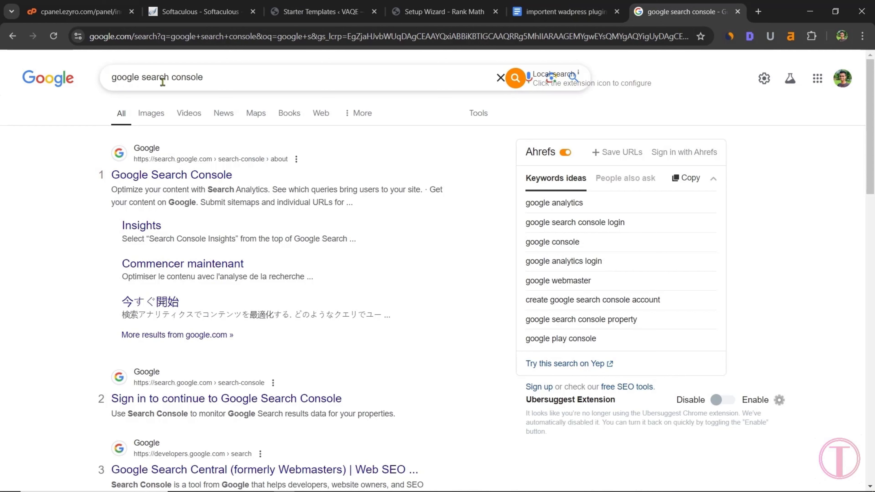
click(209, 174)
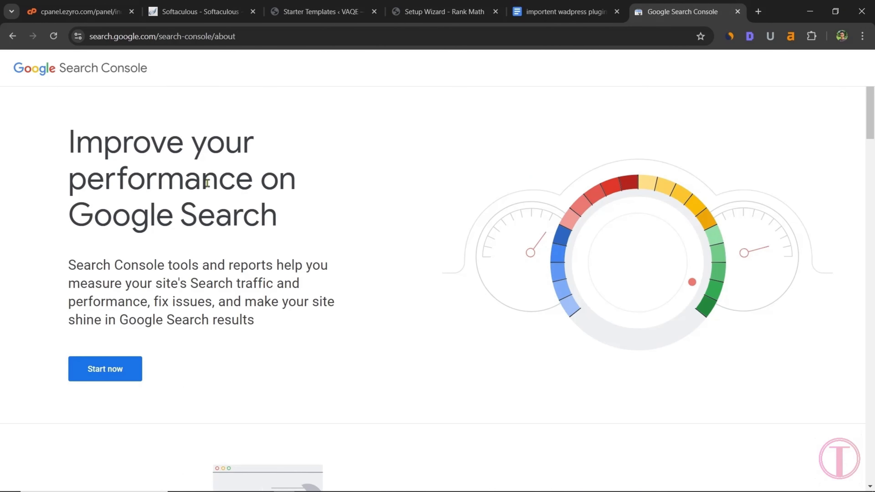
click(126, 368)
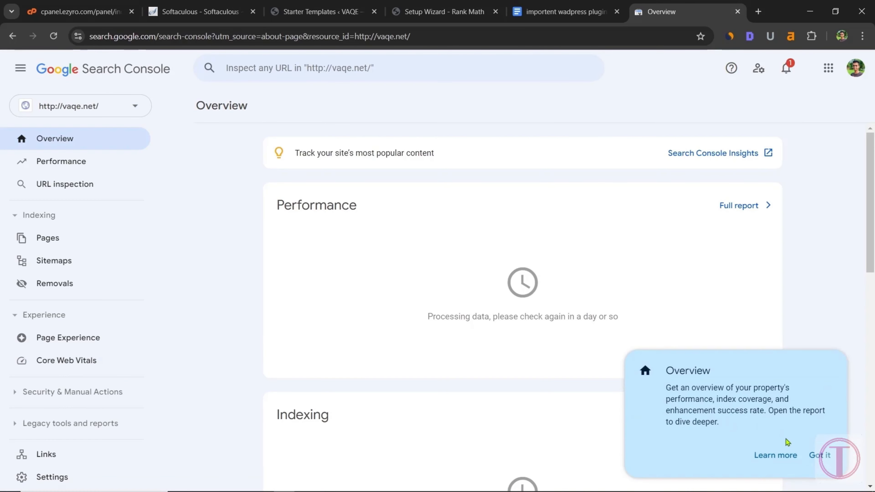
click(817, 455)
click(137, 108)
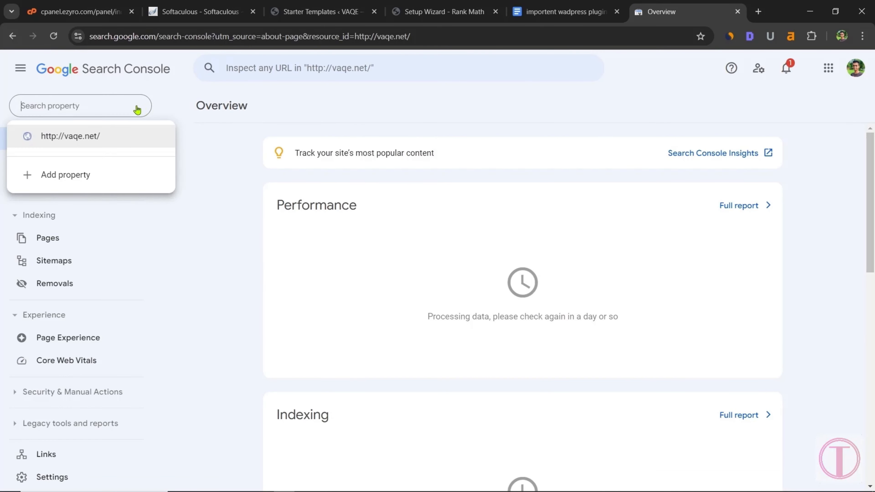
click(213, 136)
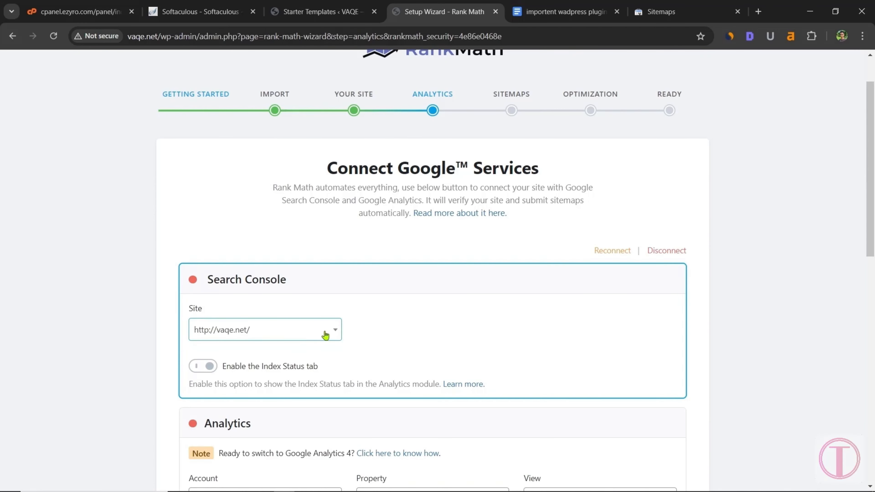
click(329, 333)
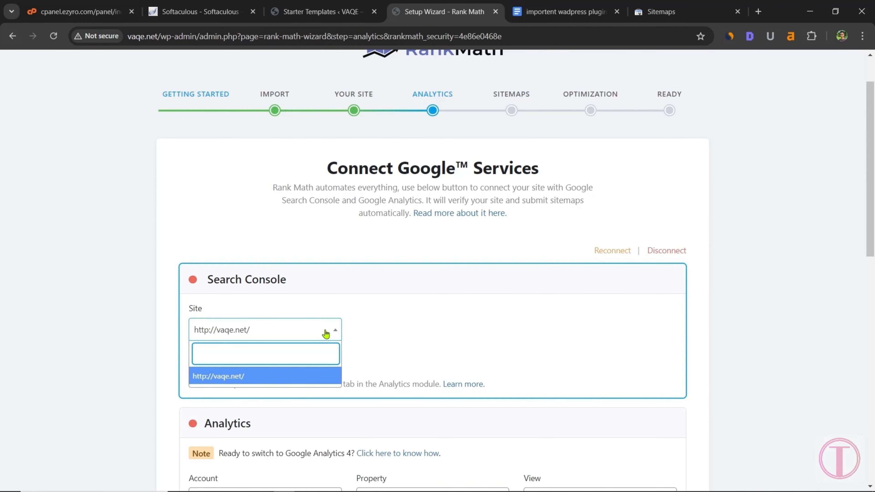
click(327, 337)
scroll(460, 323, down, 5)
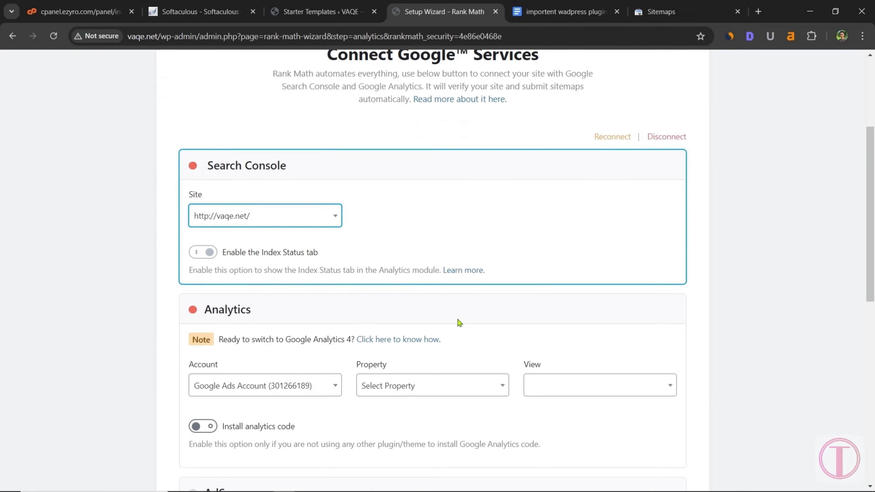
scroll(792, 315, down, 8)
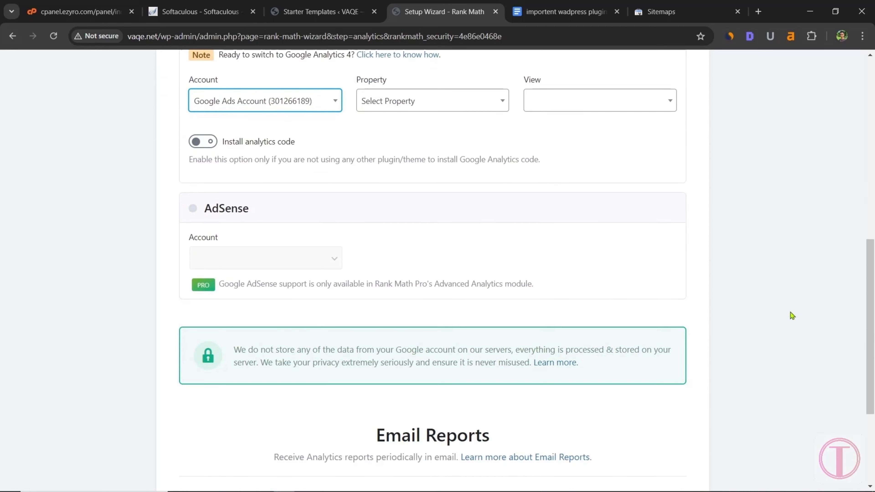
click(644, 405)
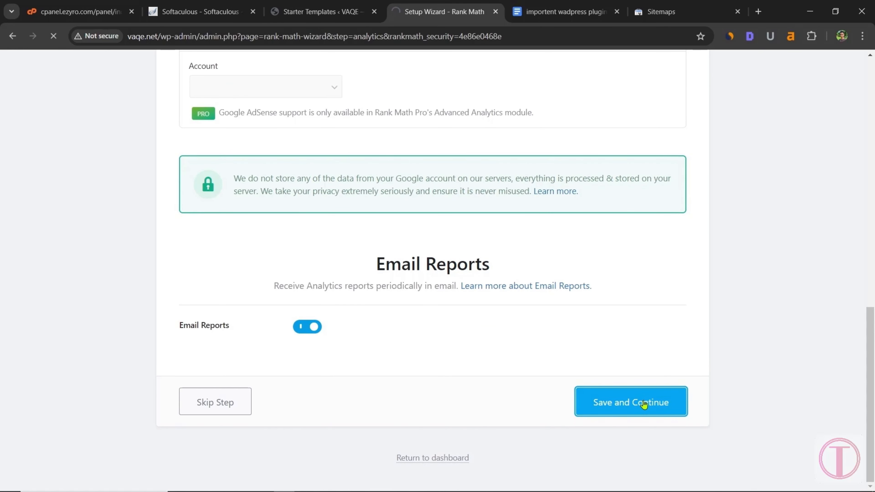
Save the wizard's default Sitemap and SEO Tweaks settings.
scroll(644, 405, down, 4)
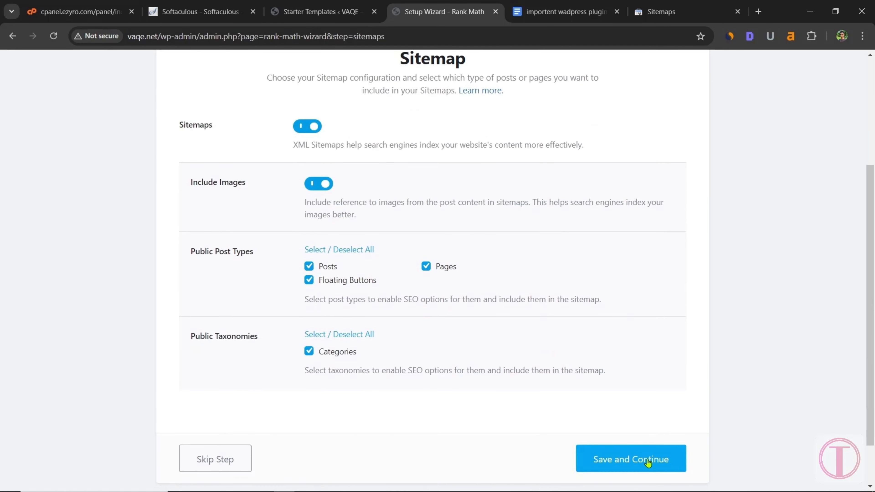
click(648, 463)
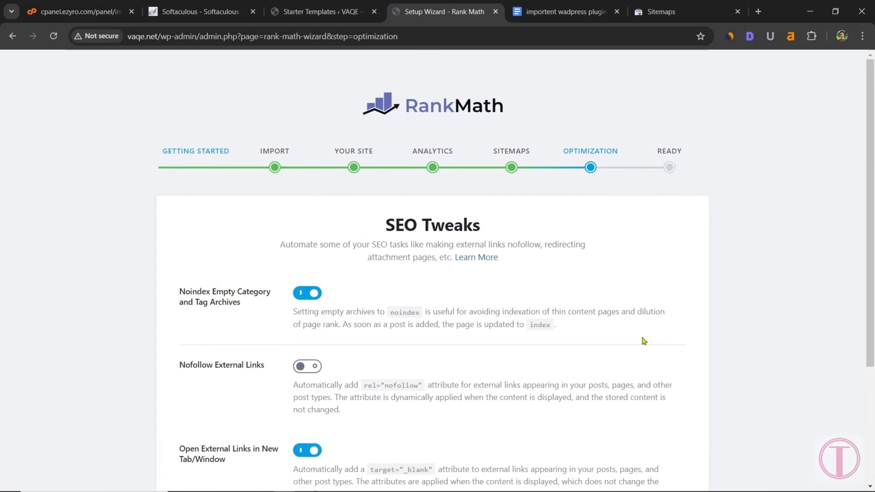
scroll(642, 340, down, 3)
click(653, 455)
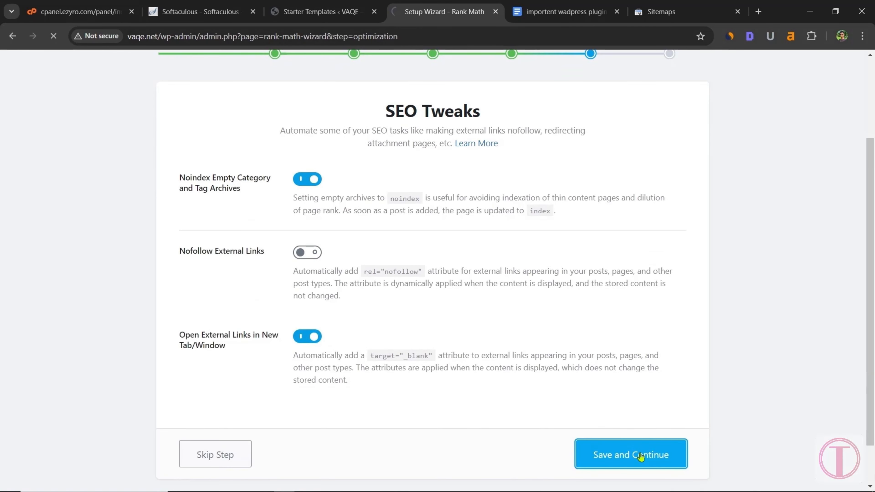
Continue to the wizard's advanced options, enable the Role Manager and save its default role capabilities.
scroll(561, 391, down, 1)
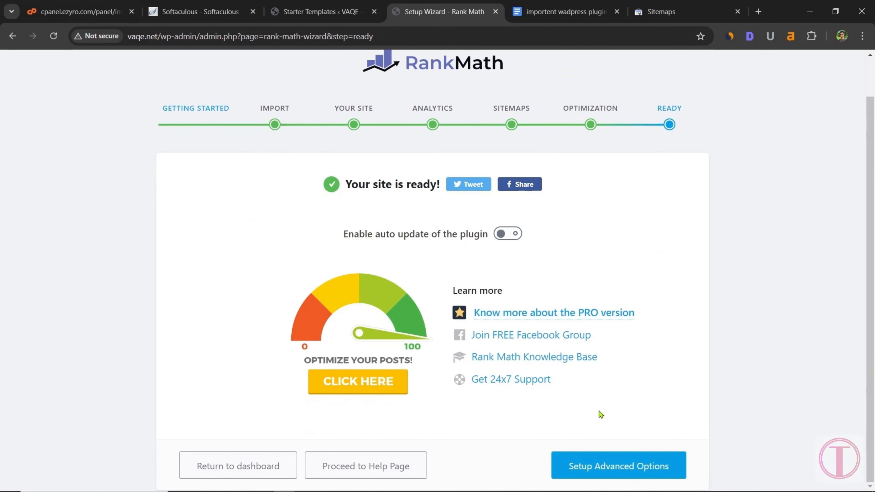
click(607, 471)
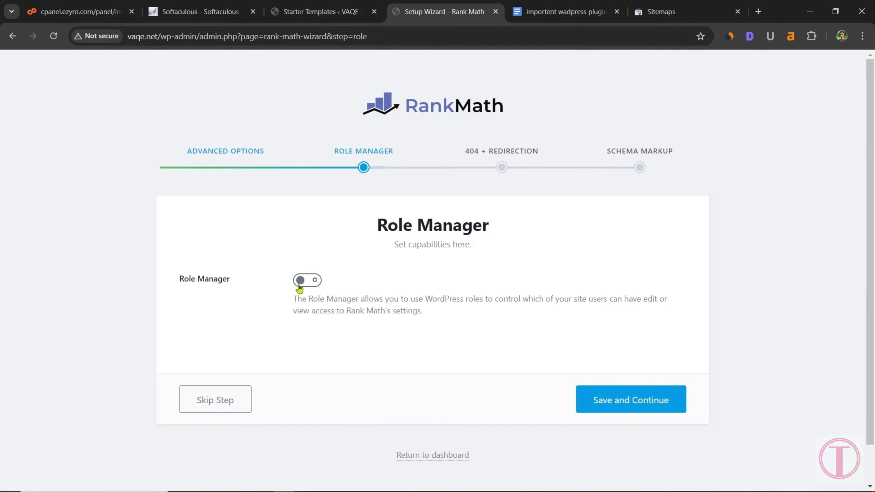
click(299, 287)
scroll(744, 309, down, 5)
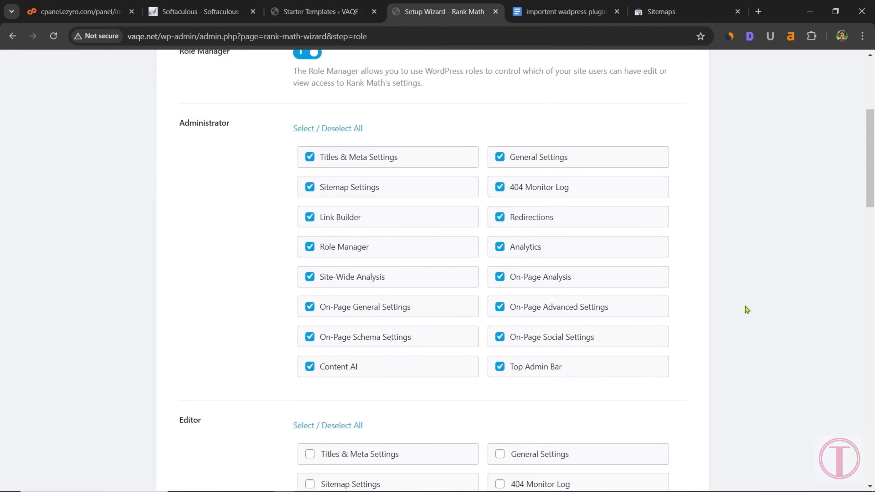
scroll(744, 309, down, 20)
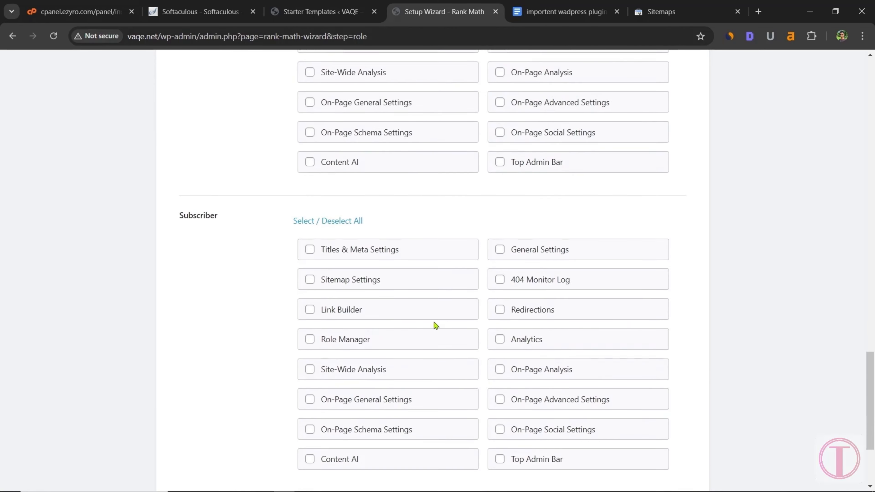
click(635, 454)
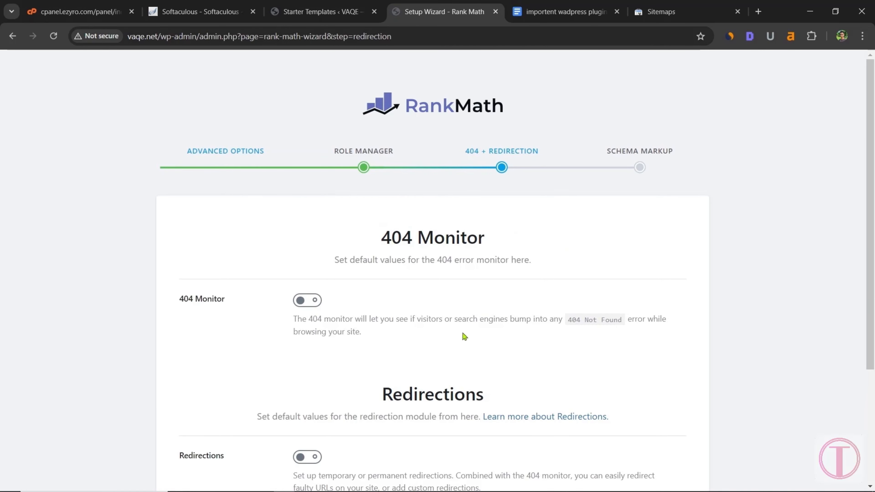
Enable 404 Monitor and Redirections, and save them along with the default Schema Markup settings to finish the wizard.
scroll(285, 315, down, 3)
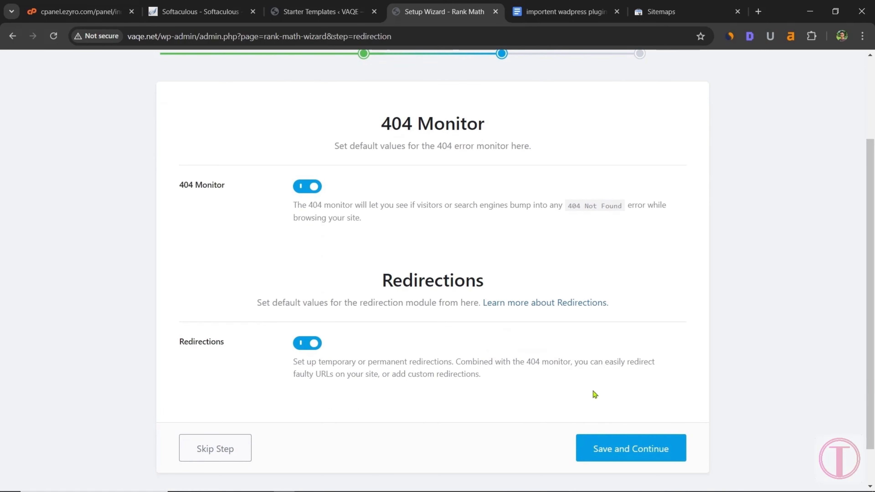
click(615, 452)
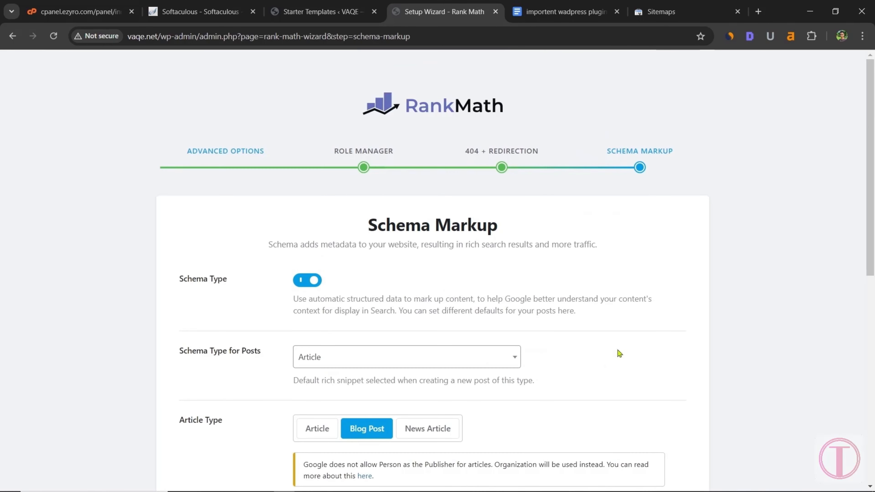
scroll(650, 287, down, 2)
scroll(652, 287, down, 6)
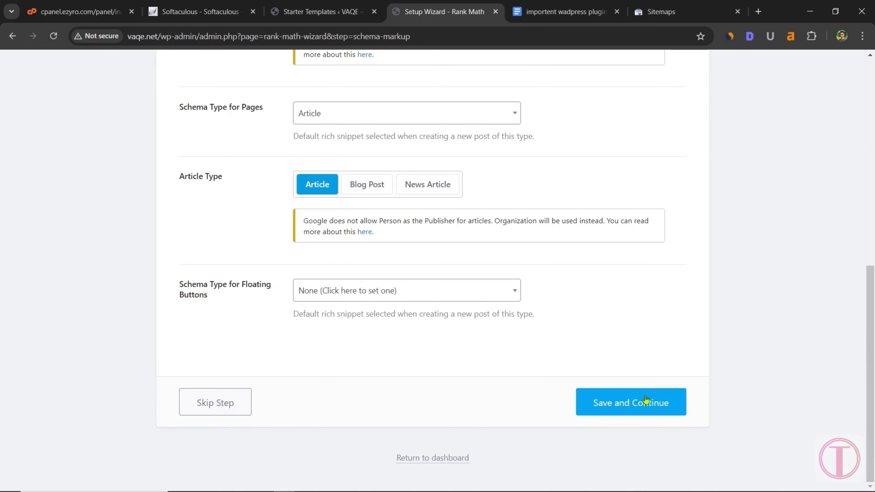
click(653, 391)
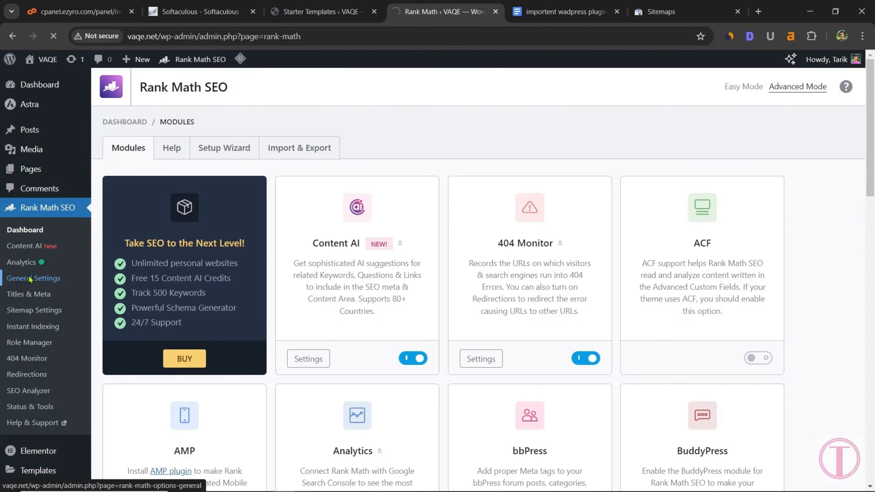
Set the breadcrumbs separator character to "|" in Rank Math's general settings.
click(172, 280)
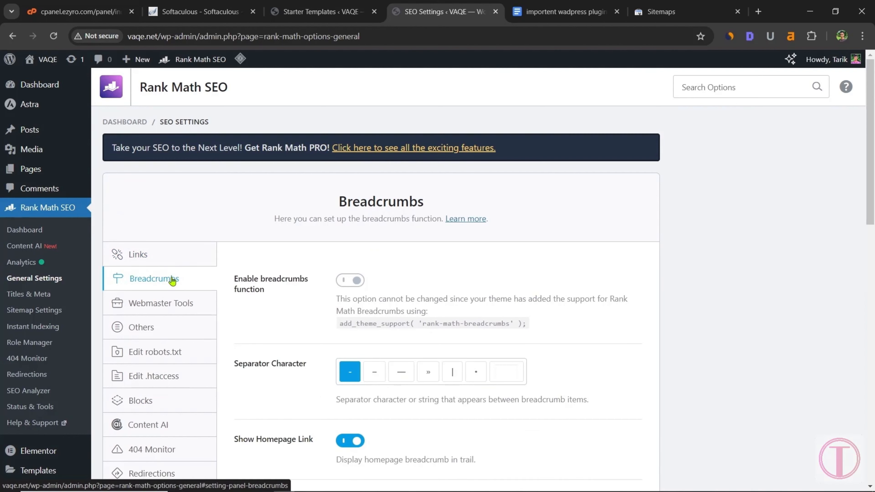
scroll(397, 276, down, 2)
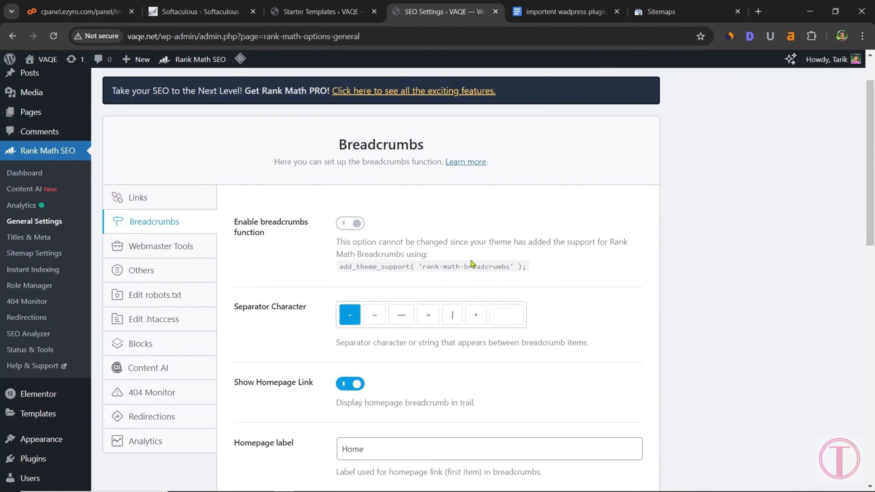
click(457, 317)
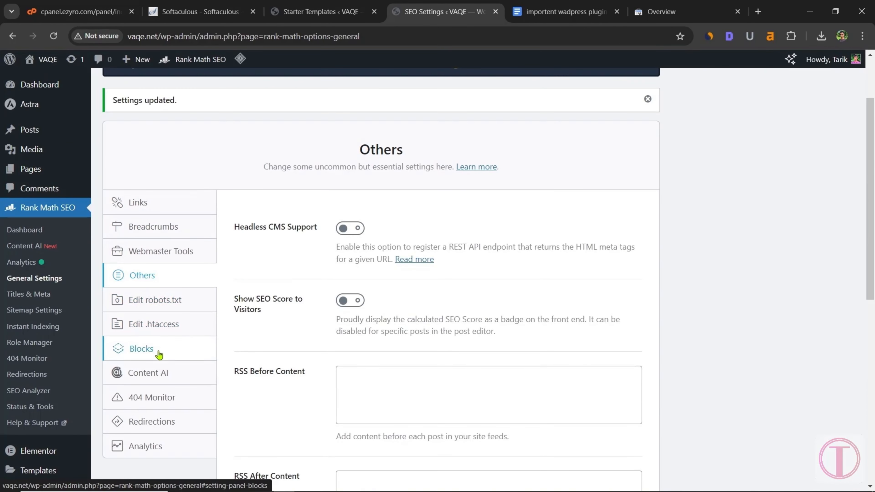
Review the 404 Monitor and Redirections options in Rank Math's general settings.
click(174, 396)
scroll(509, 244, down, 4)
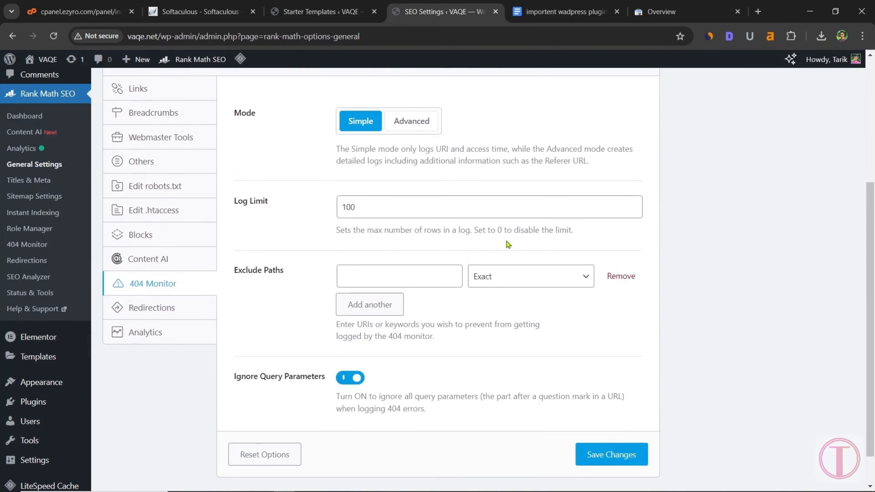
click(156, 310)
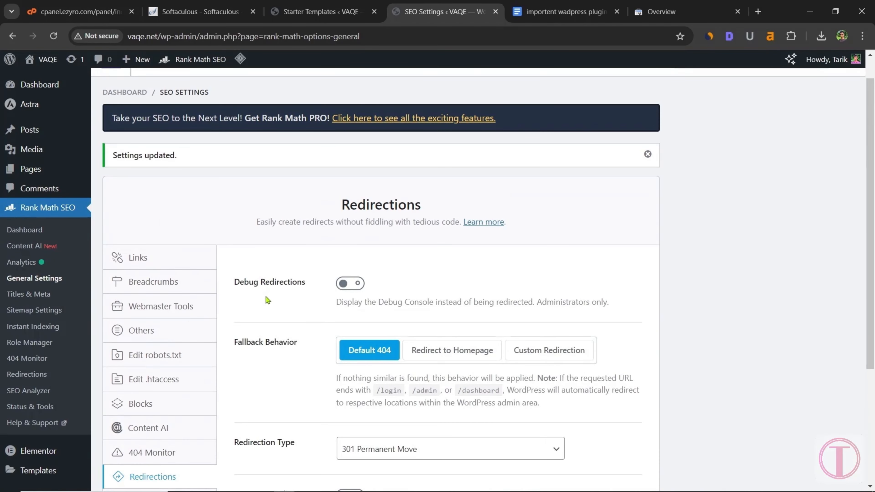
scroll(276, 290, down, 4)
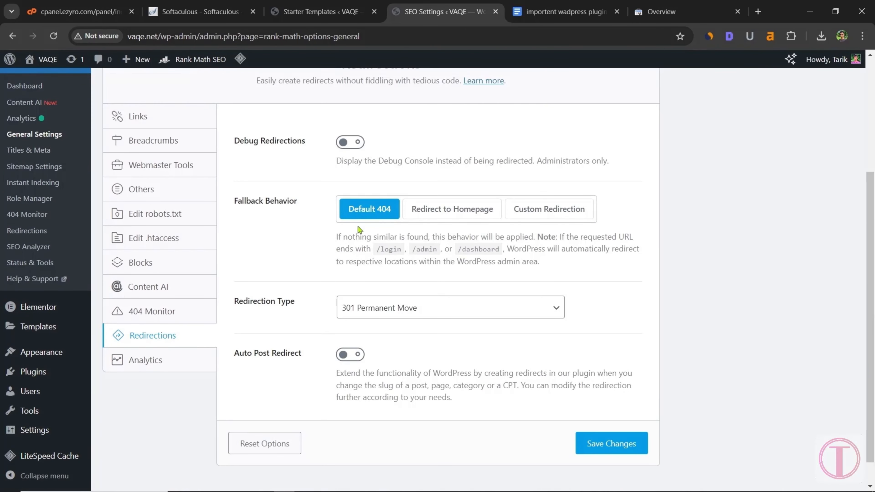
Set the redirections fallback behavior to Redirect to Homepage and save the changes.
click(458, 217)
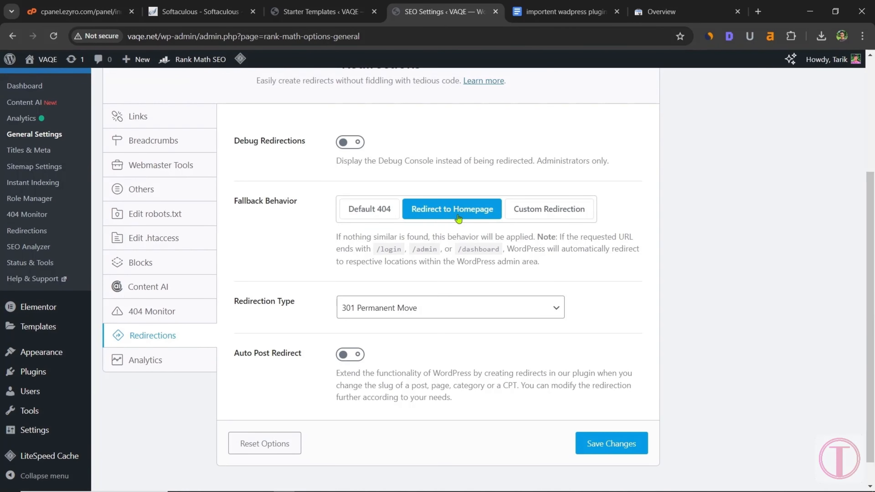
click(605, 447)
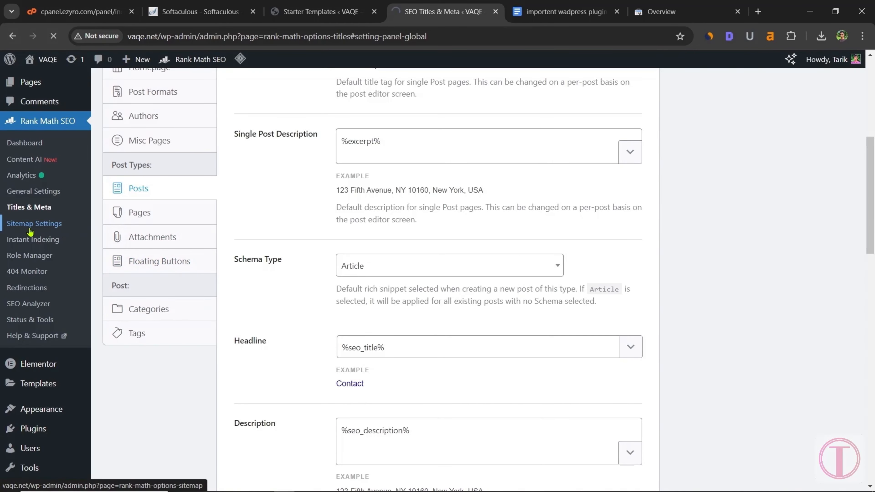
Copy the sitemap index URL from Rank Math's general sitemap settings.
drag(513, 277, 381, 276)
right_click(445, 276)
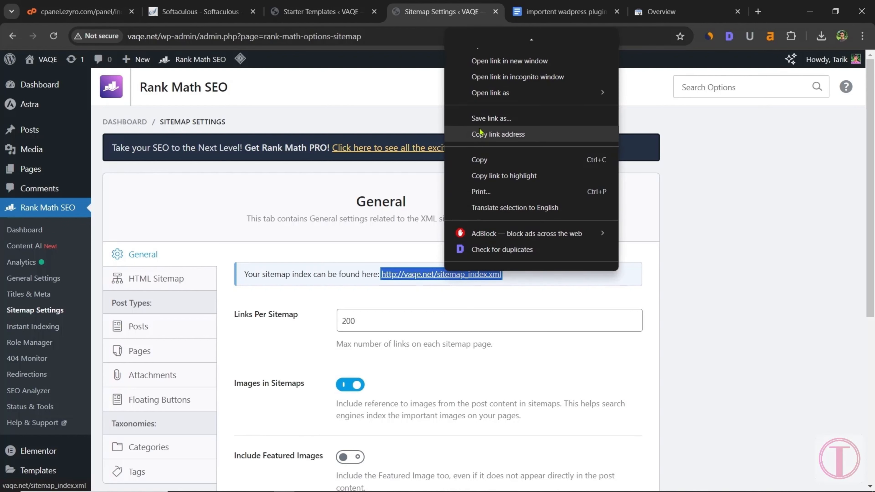
click(462, 161)
Switch to Google Search Console and submit sitemap_index.xml as a new sitemap for vaqe.net, removing the duplicated domain from the pasted URL.
click(675, 10)
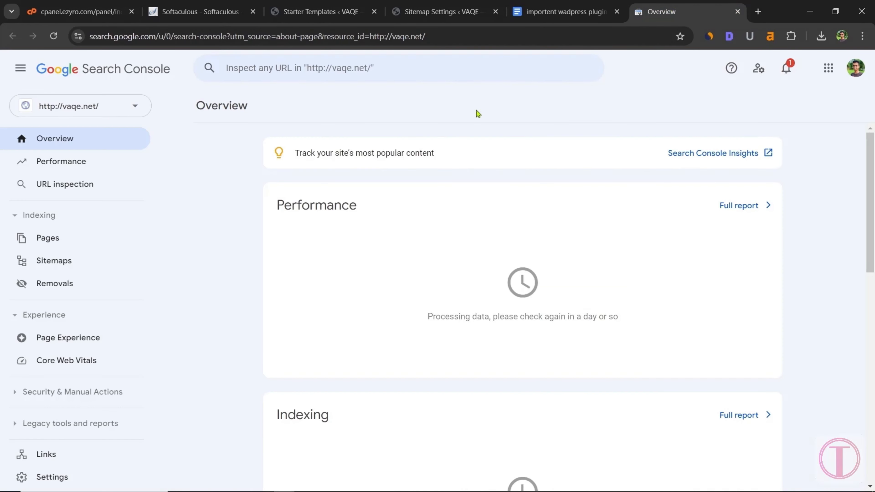
click(85, 260)
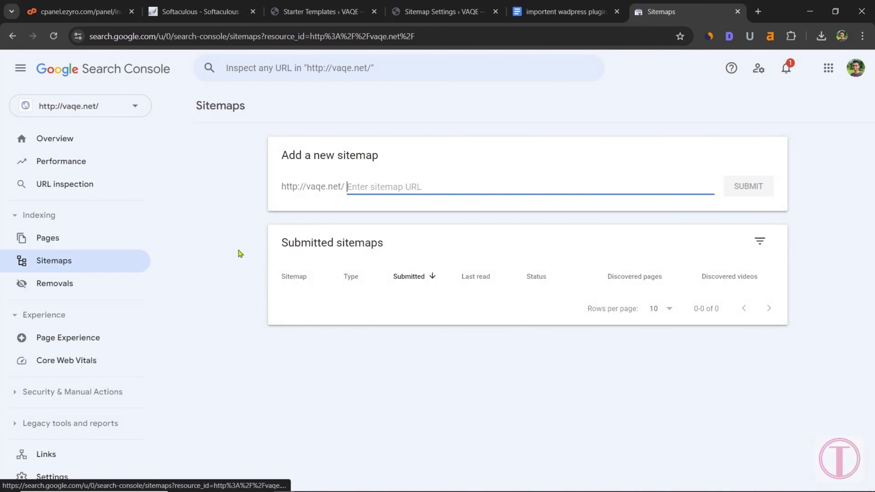
right_click(366, 186)
click(412, 297)
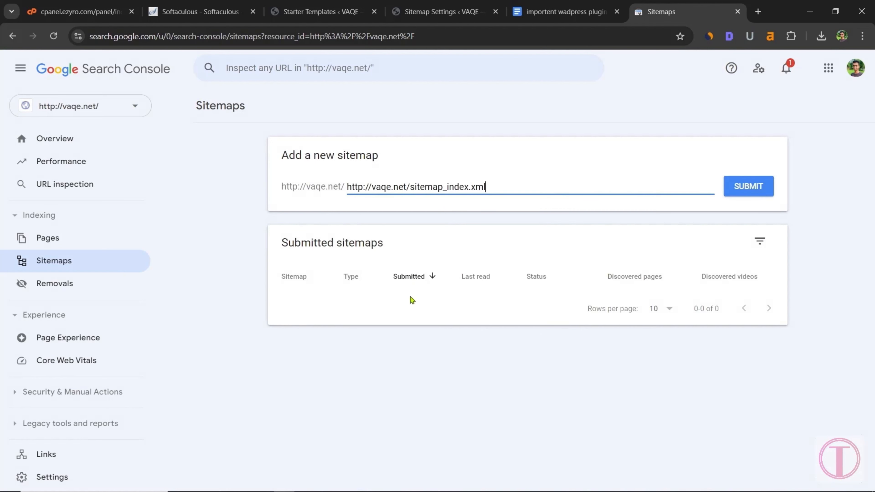
drag(410, 186, 337, 186)
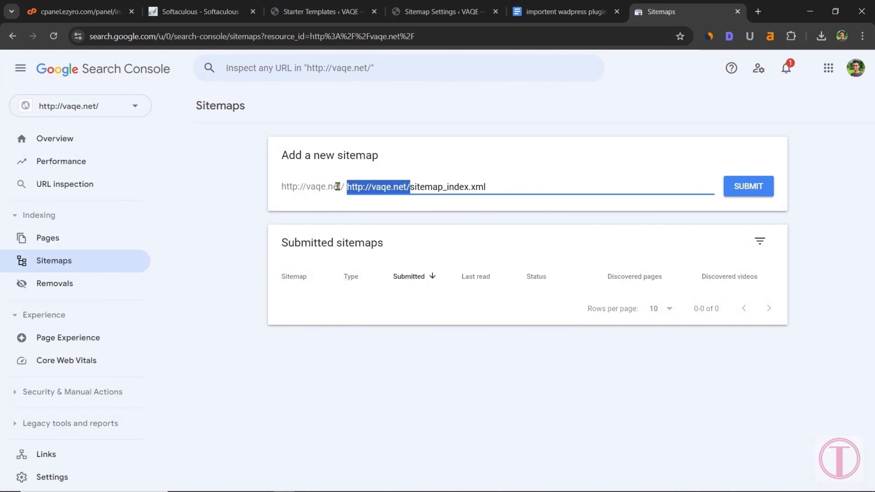
key(BackSpace)
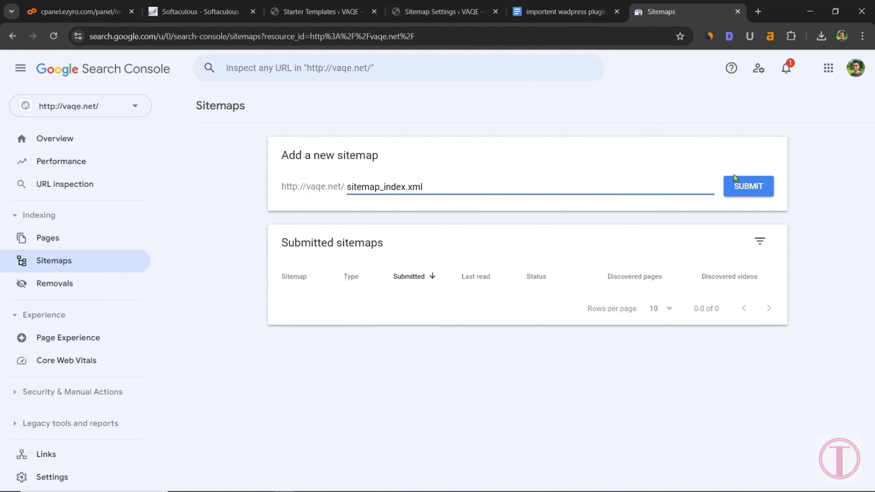
click(745, 186)
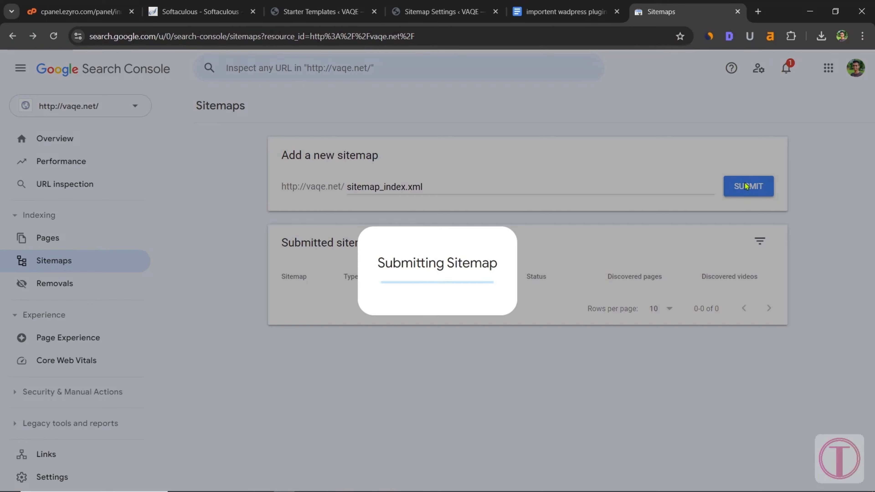
click(564, 314)
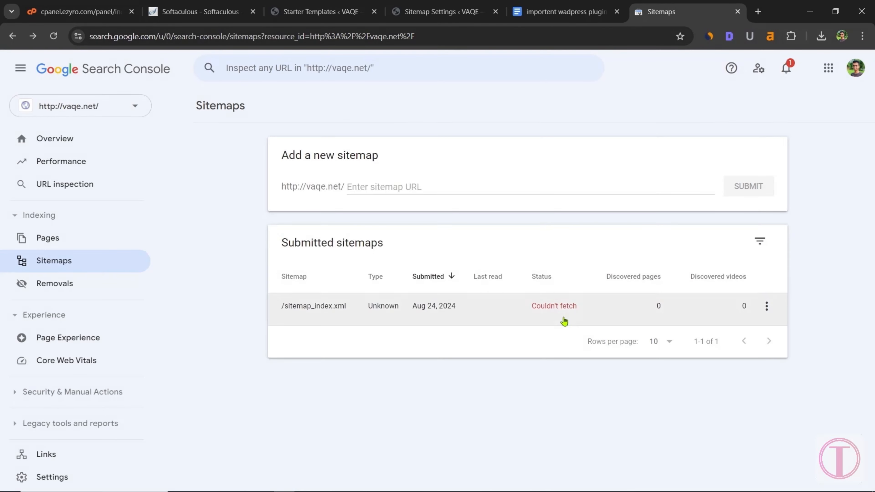
Return to Rank Math's sitemap settings and copy the sitemap URL for Posts.
click(454, 11)
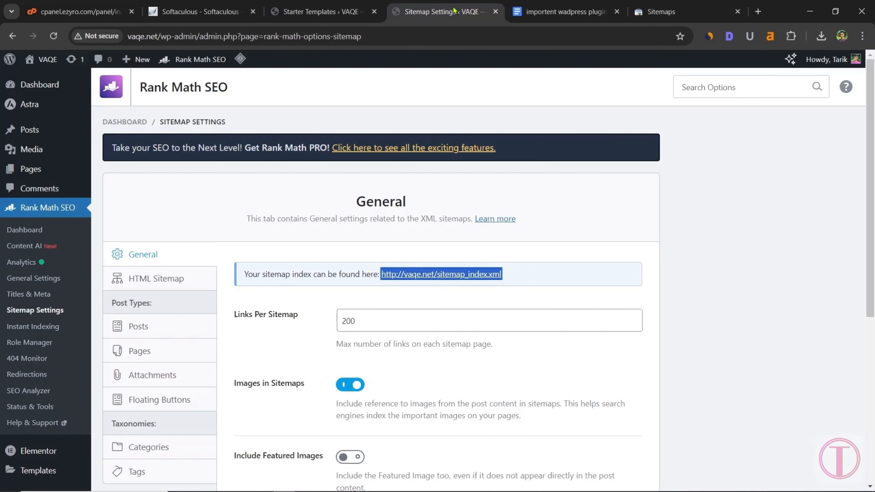
click(172, 331)
drag(411, 275, 292, 273)
right_click(330, 272)
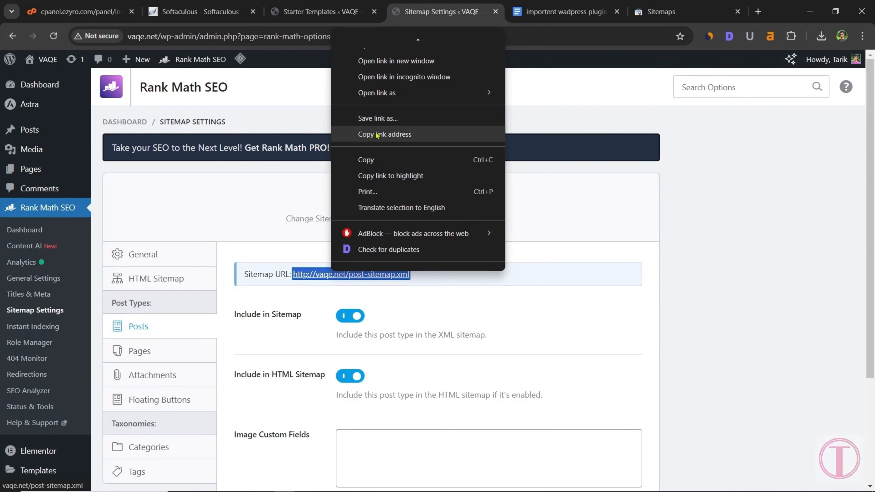
click(379, 160)
Submit post-sitemap.xml as a new sitemap in Google Search Console, trimming the duplicated domain from the pasted URL.
click(678, 13)
click(396, 184)
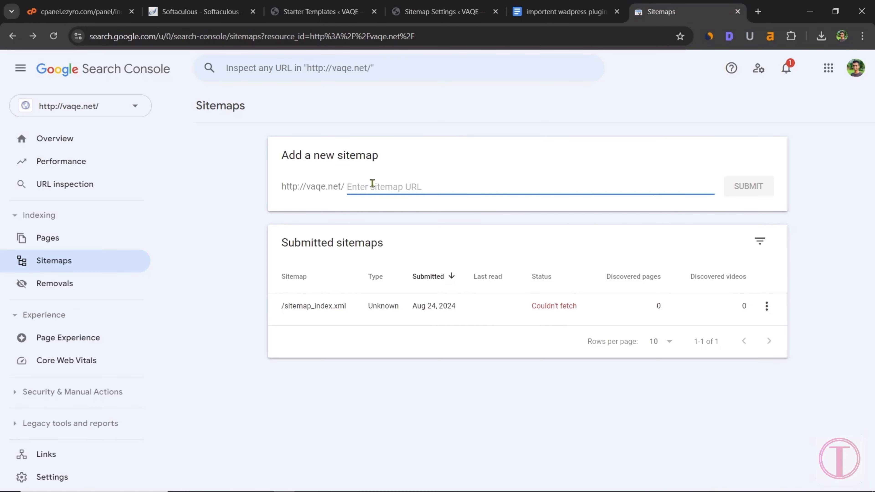
right_click(371, 181)
click(409, 298)
drag(411, 187, 346, 187)
key(BackSpace)
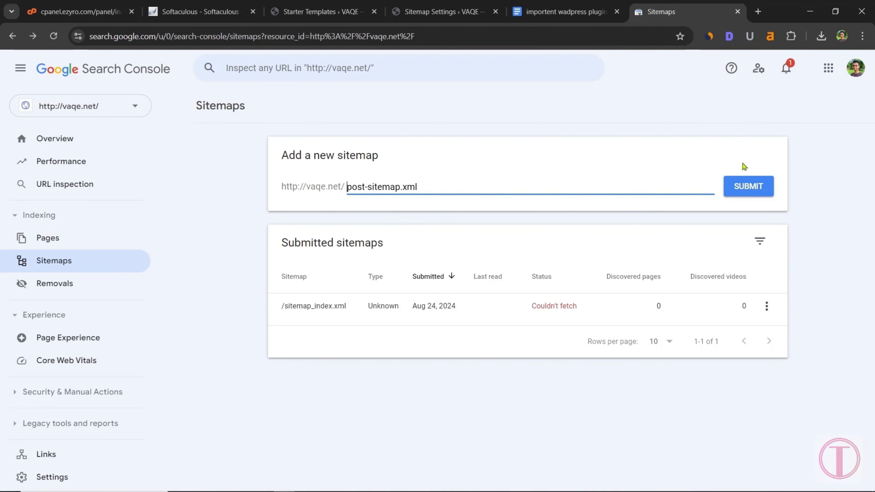
click(746, 189)
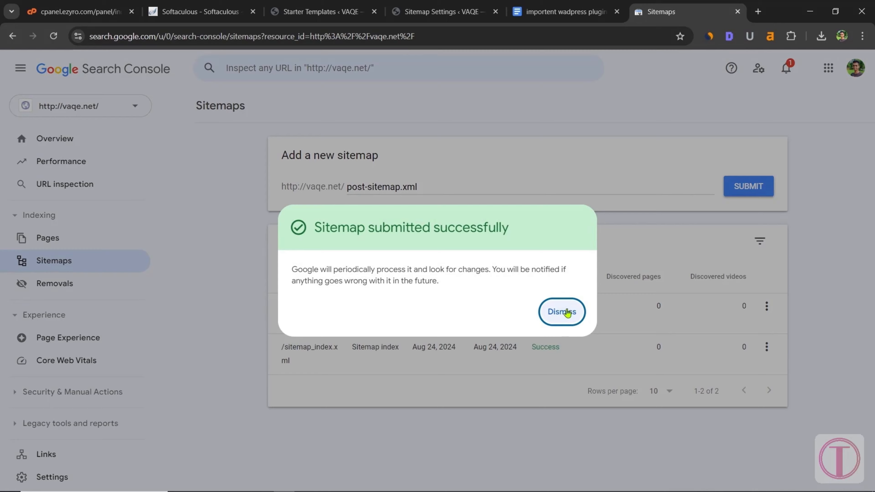
click(565, 310)
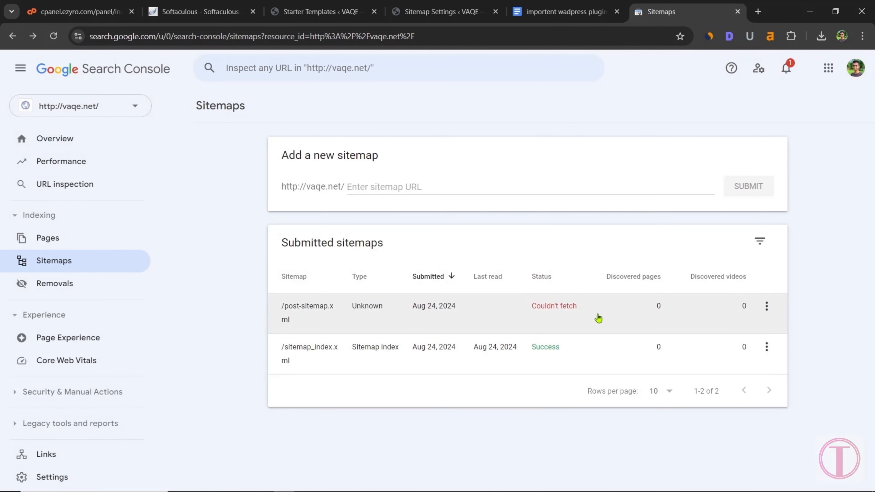
Return to Rank Math's sitemap settings and copy the sitemap URL for Pages.
click(434, 12)
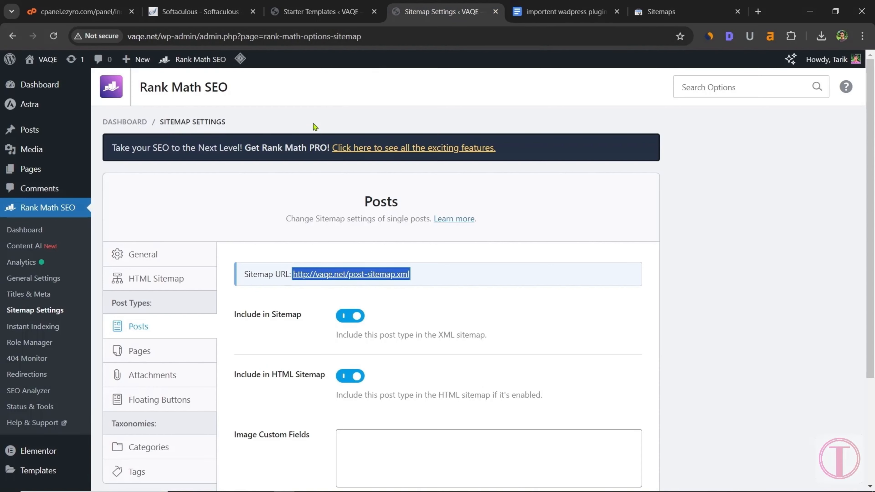
click(151, 352)
drag(411, 274, 295, 273)
right_click(294, 274)
click(361, 168)
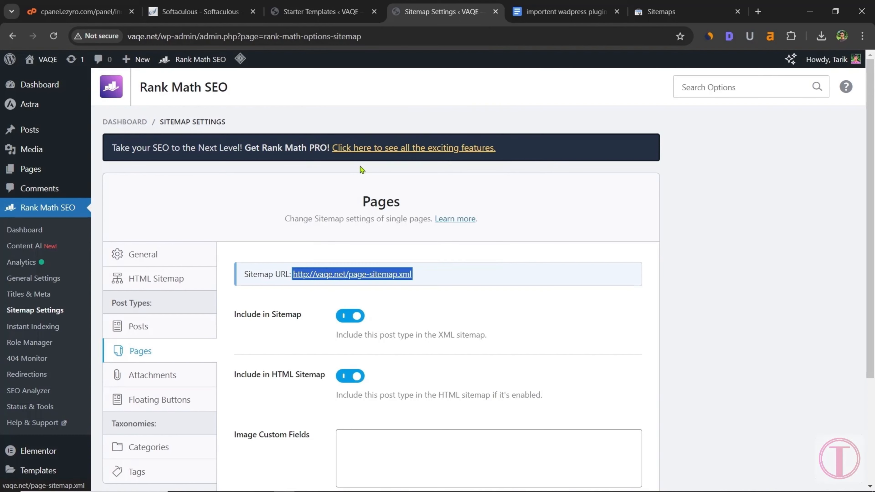
Submit page-sitemap.xml as a new sitemap in Google Search Console, keeping only the file name from the pasted URL.
click(660, 11)
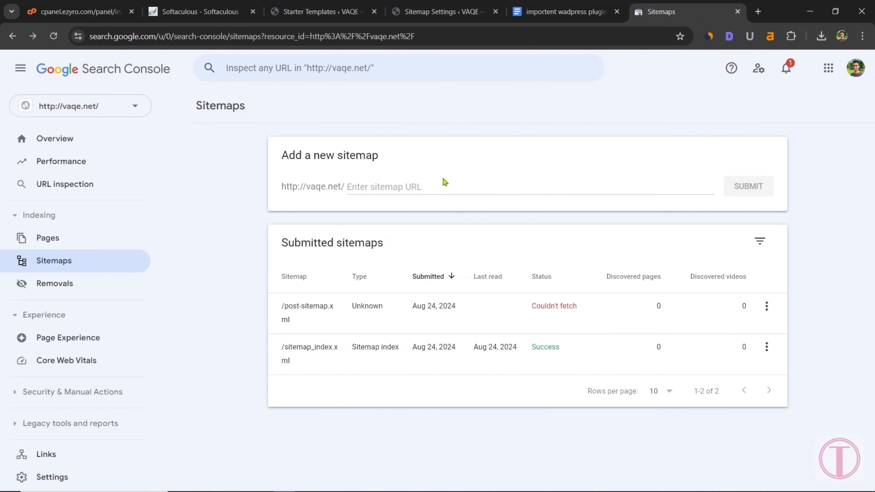
click(372, 187)
right_click(373, 187)
click(408, 297)
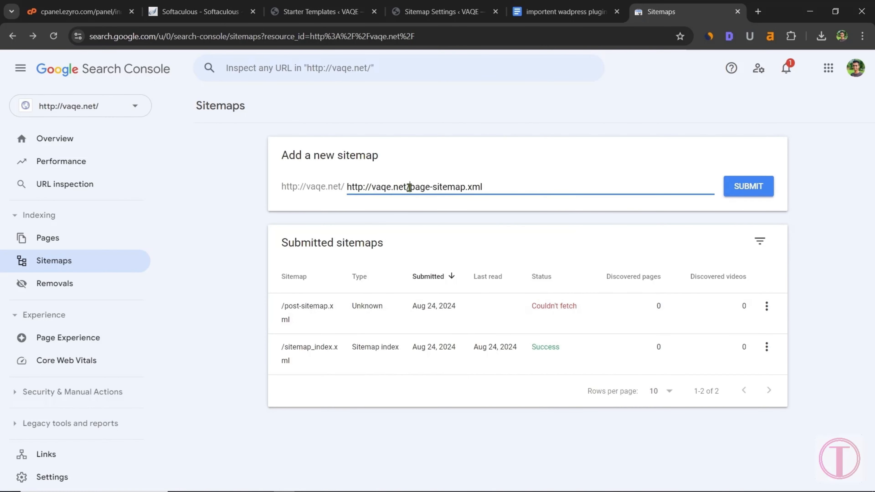
drag(409, 187, 351, 188)
key(BackSpace)
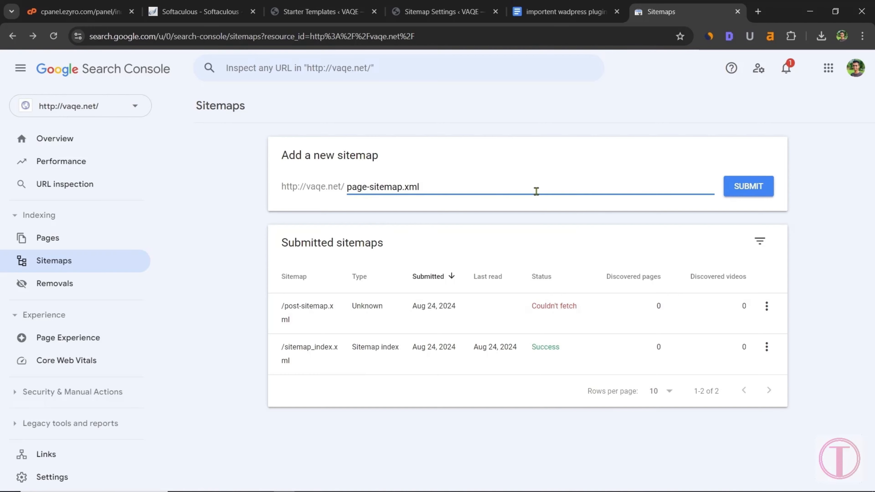
click(744, 188)
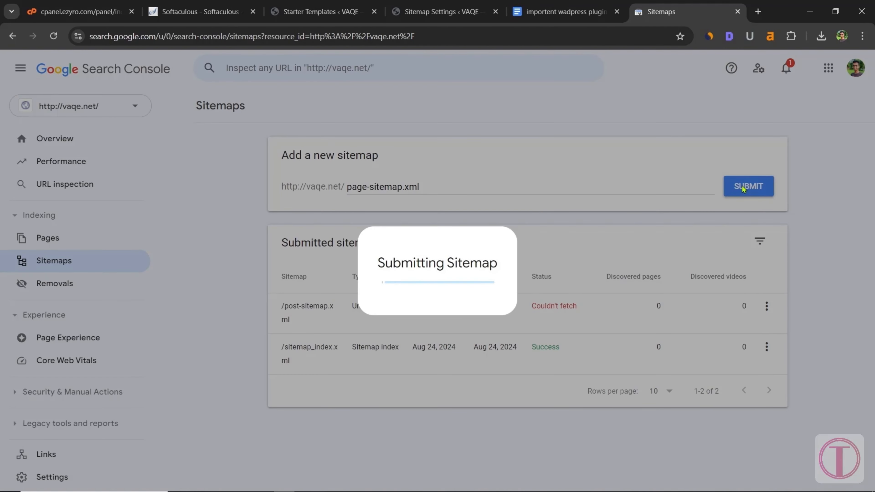
click(557, 311)
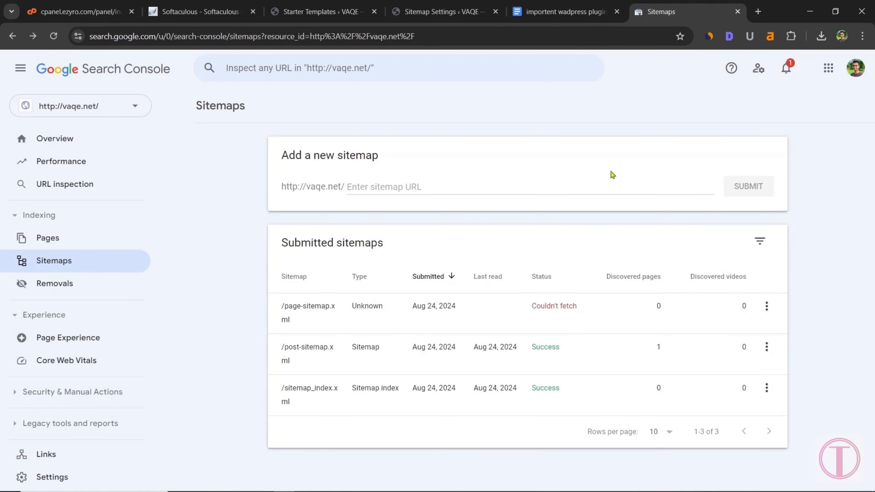
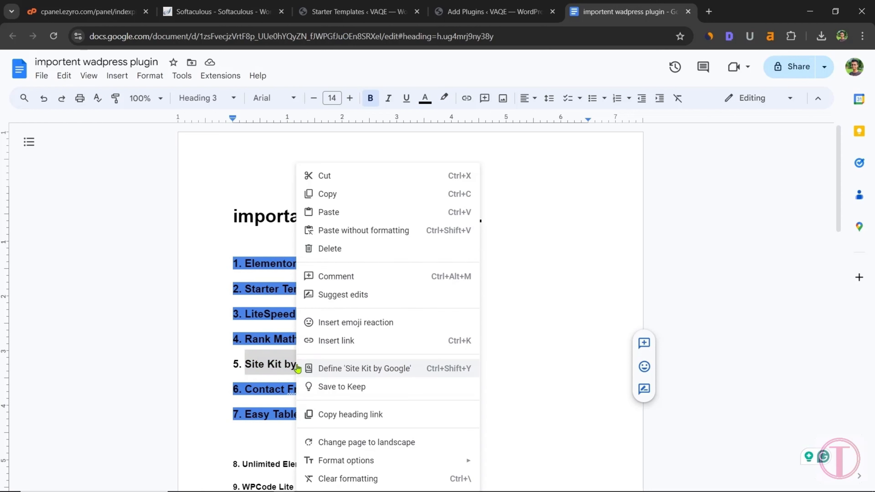
Copy "Site Kit by Google" from the plugin list document, search for it in WordPress's Add Plugins page, then install and activate the plugin.
click(330, 202)
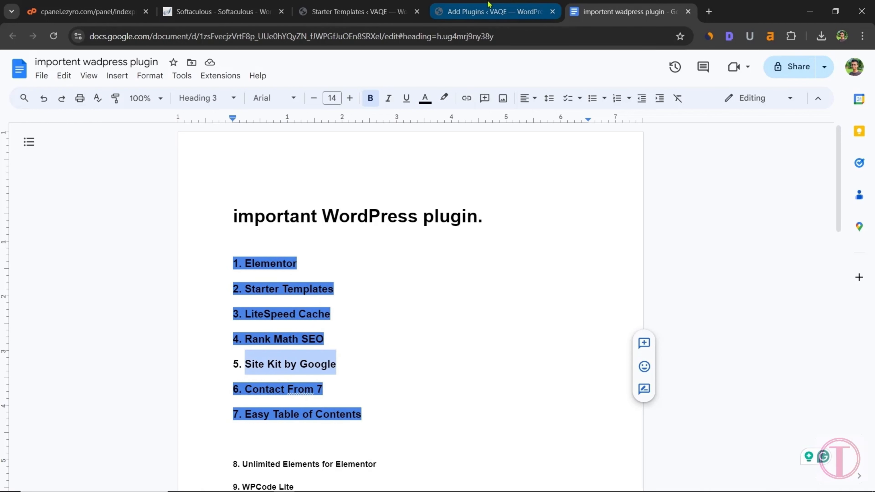
click(493, 12)
right_click(697, 160)
click(564, 276)
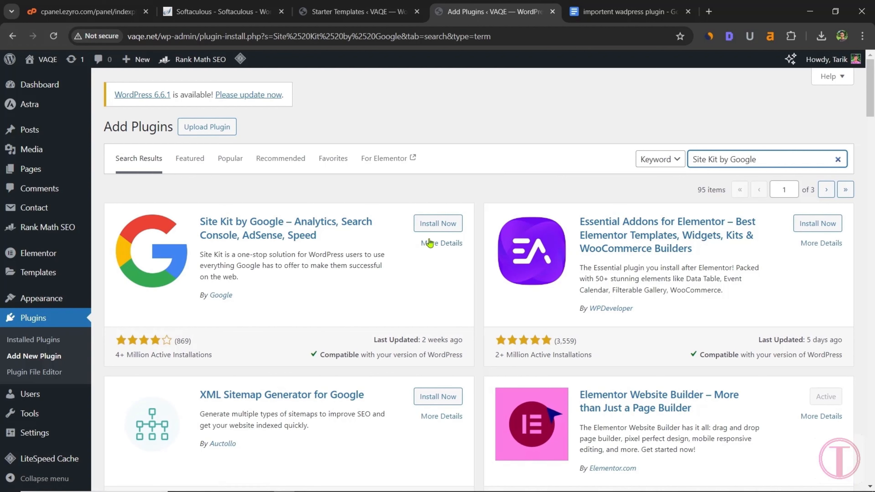
click(437, 224)
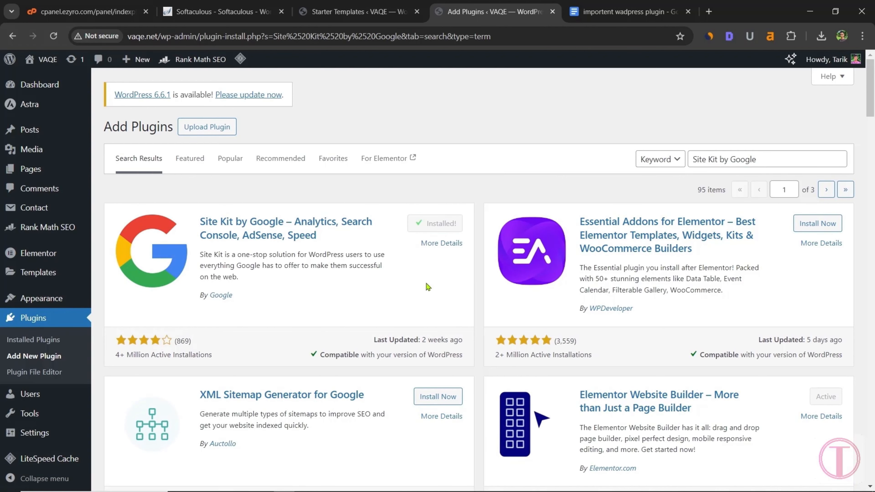
click(439, 224)
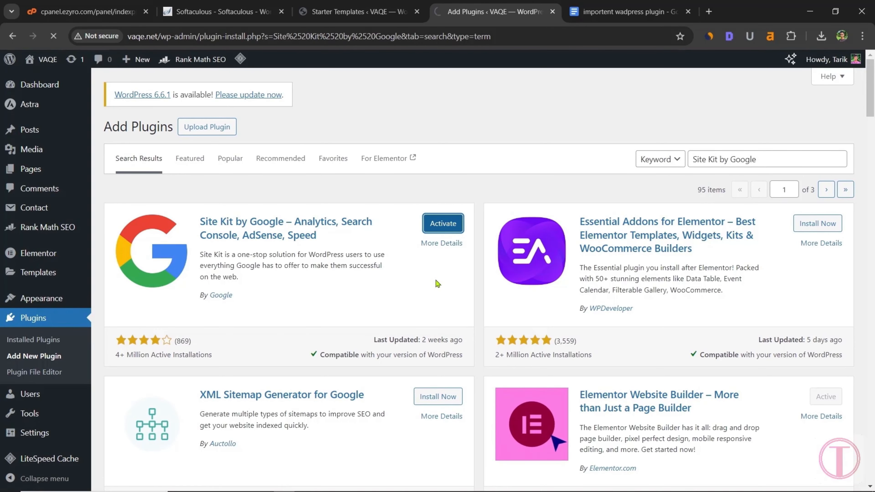
Open the form for adding a new WordPress user and examine its username, email, name, password and role fields.
scroll(59, 362, down, 2)
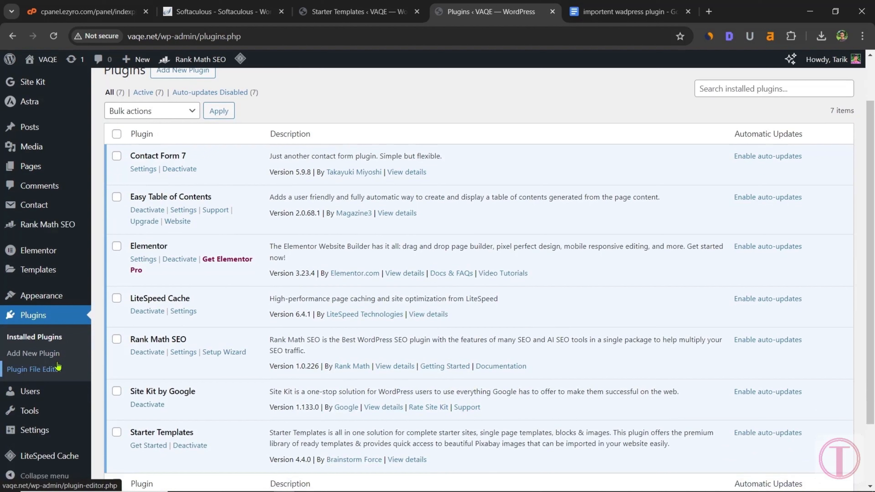
click(32, 392)
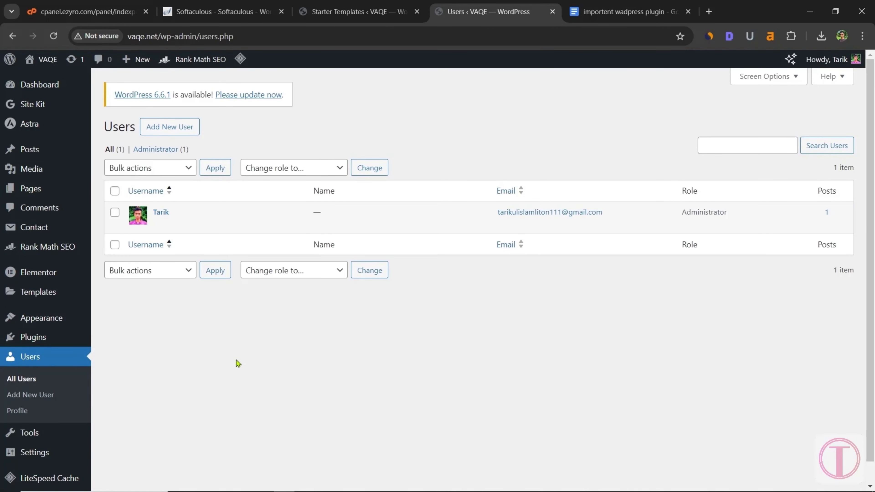
click(177, 130)
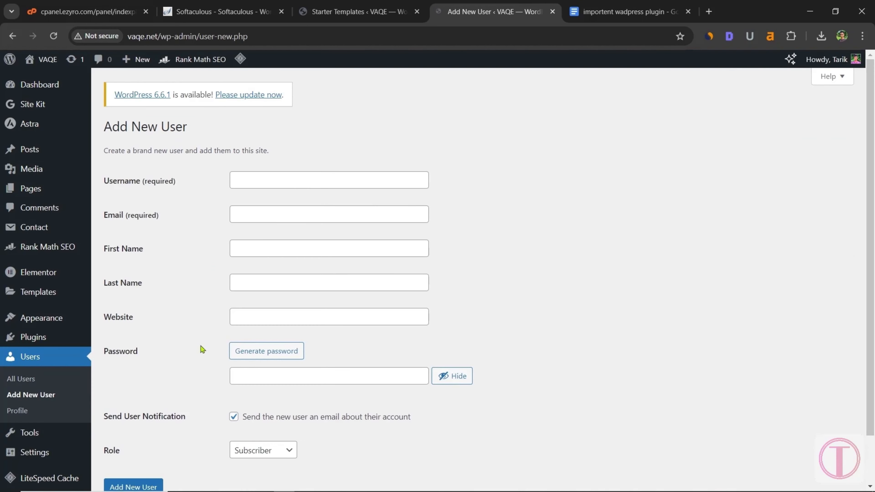
click(259, 178)
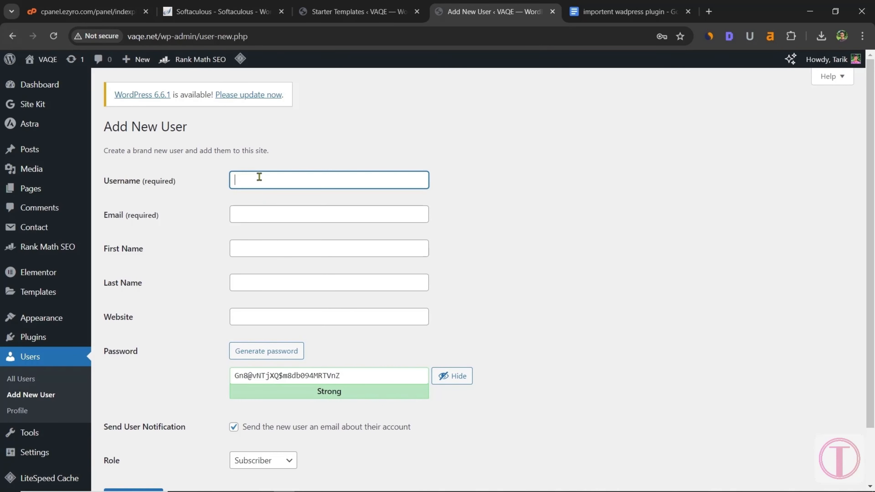
click(265, 215)
click(246, 285)
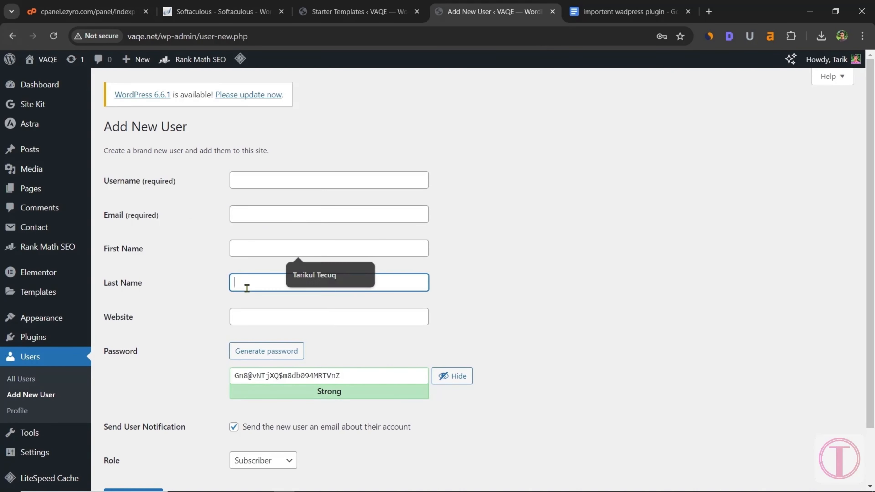
scroll(194, 304, down, 2)
click(354, 310)
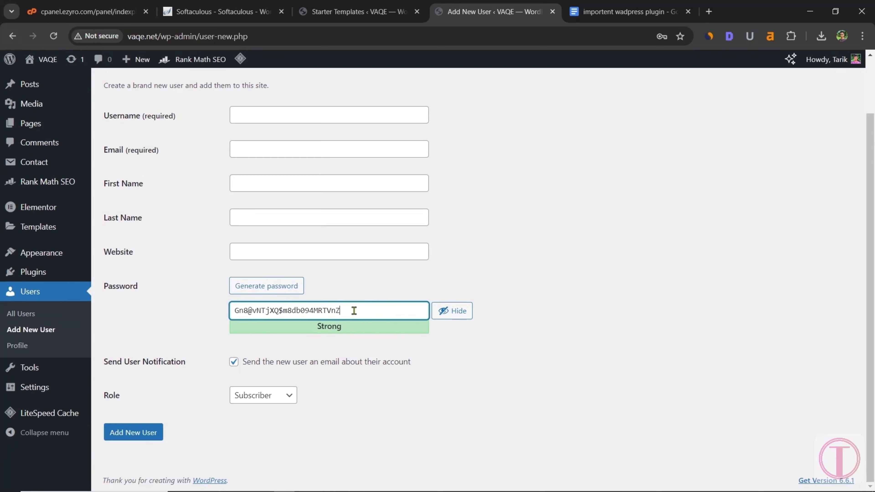
click(279, 397)
click(375, 444)
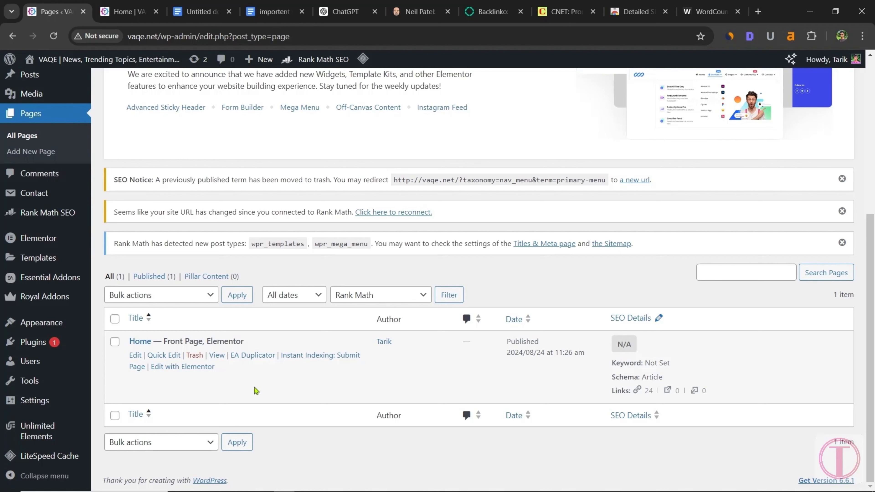
Open the Home page for editing and bring up Rank Math's snippet editor for it.
click(134, 356)
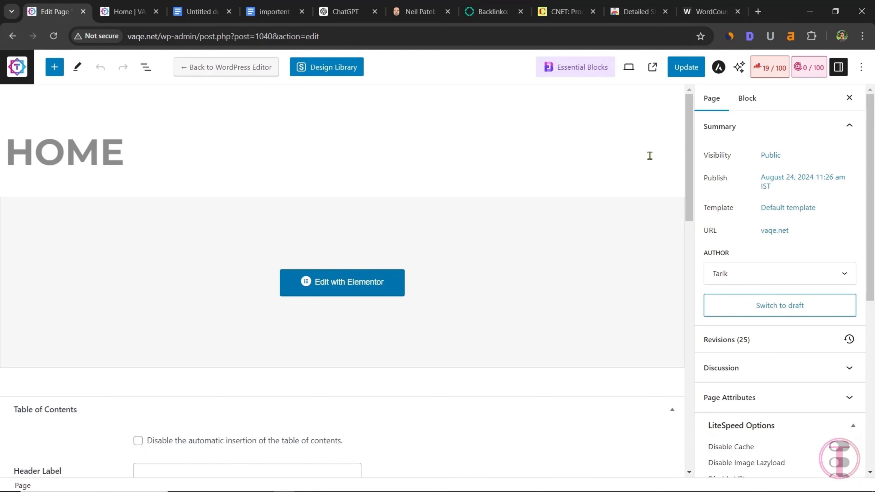
click(766, 69)
click(767, 69)
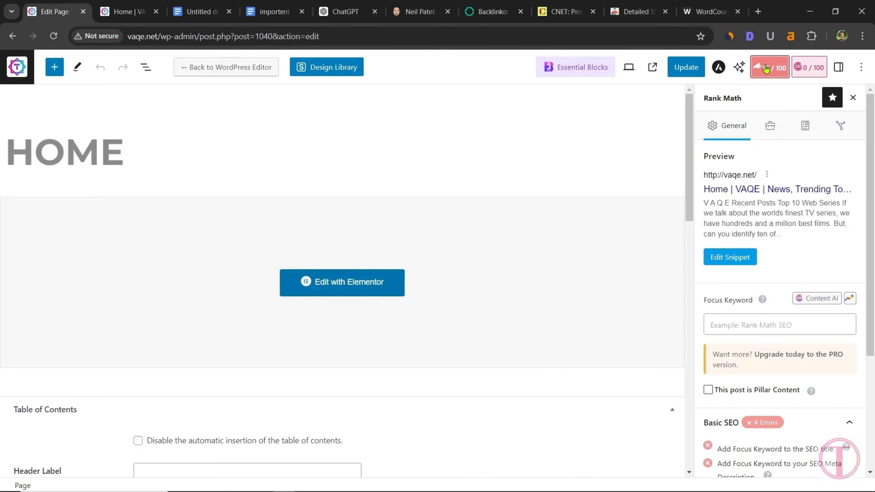
click(730, 257)
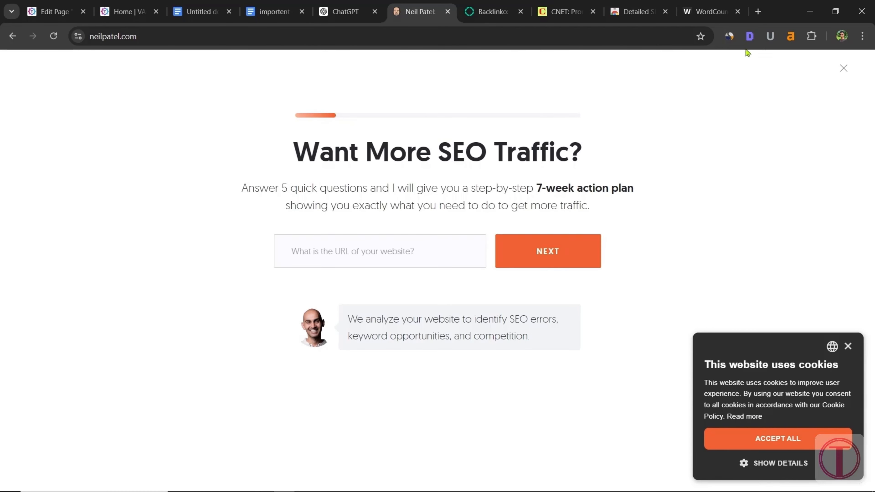
Examine the titles and descriptions of neilpatel.com, backlinko.com and cnet.com with the Detailed SEO Extension, and view the extension's Chrome Web Store page.
click(750, 36)
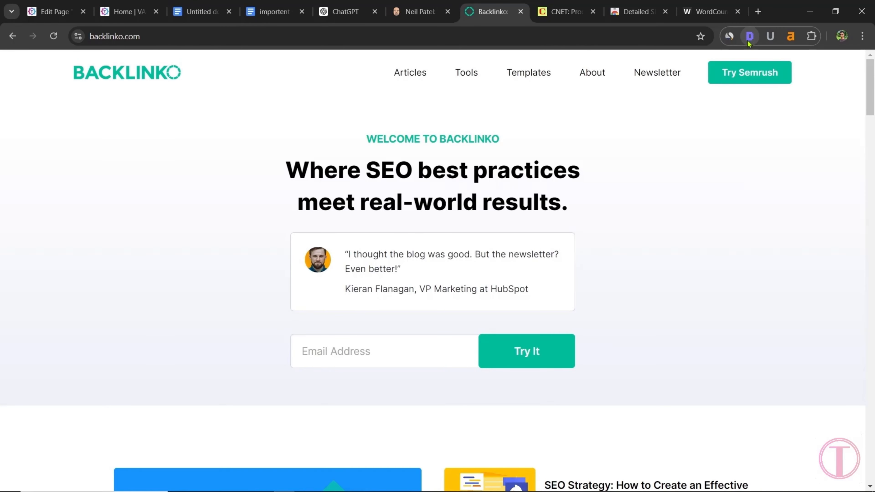
click(750, 36)
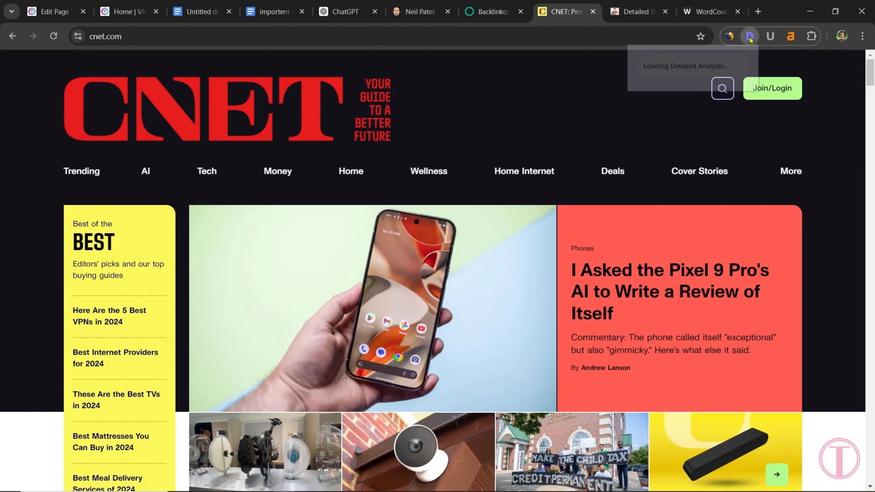
click(750, 36)
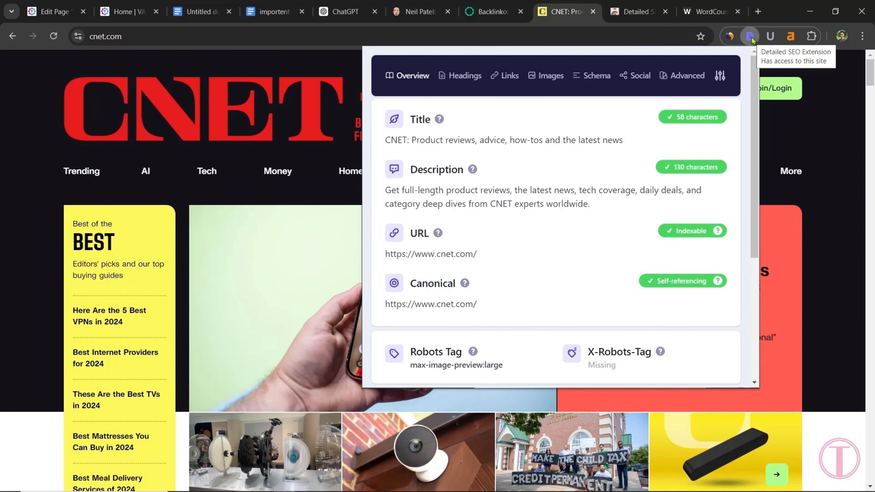
key(ctrl+Tab)
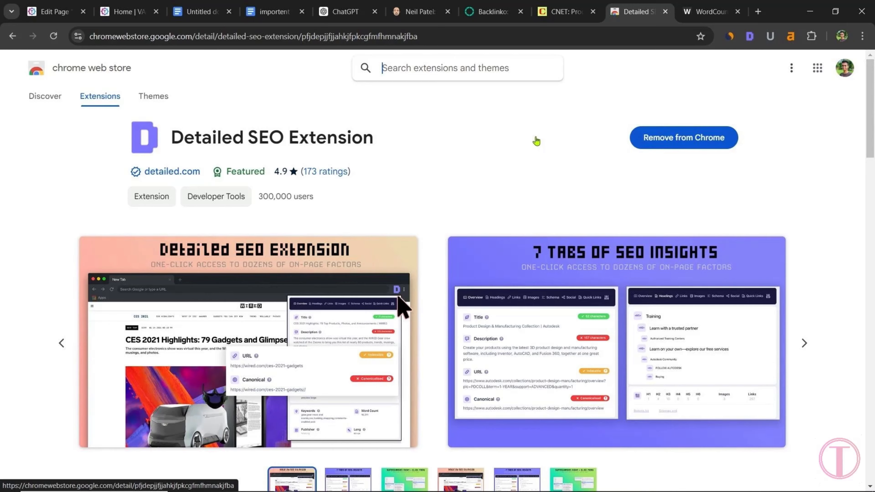
Copy the 140-character website search description prompt with its quoted keywords from the untitled document and submit it to ChatGPT.
key(ctrl+3)
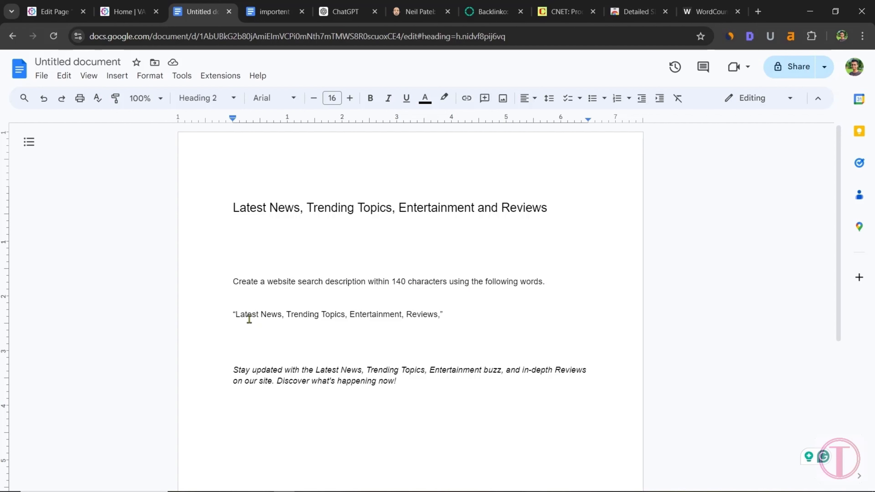
drag(444, 314, 233, 282)
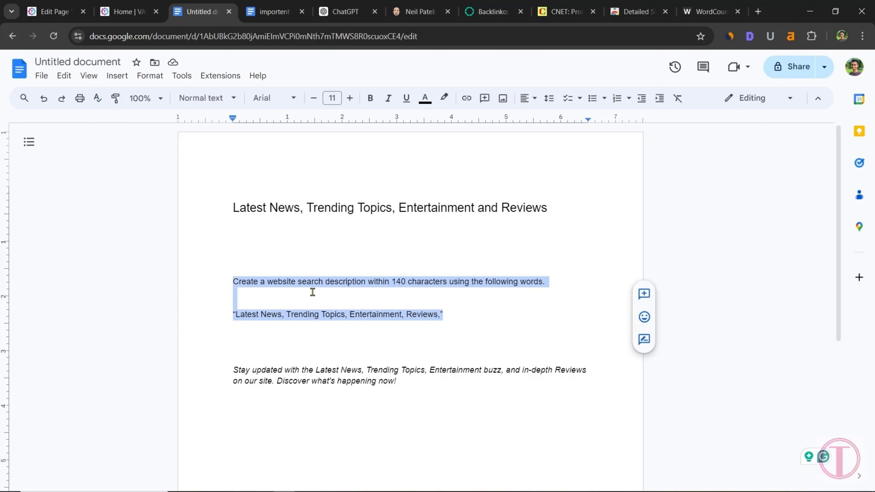
right_click(321, 283)
click(348, 221)
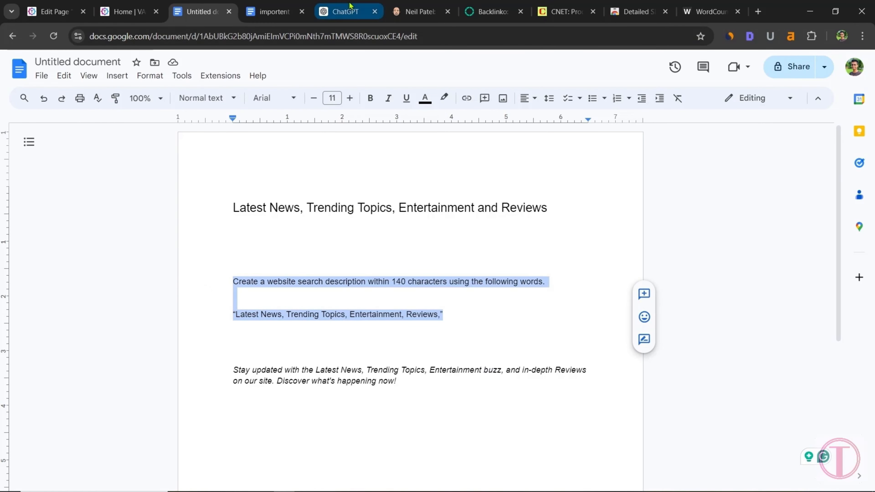
click(345, 11)
click(339, 460)
right_click(339, 462)
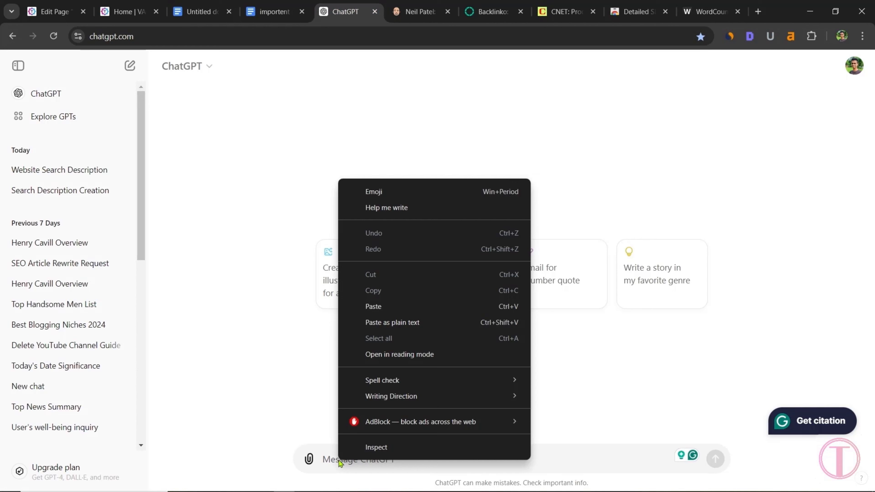
click(391, 310)
click(716, 459)
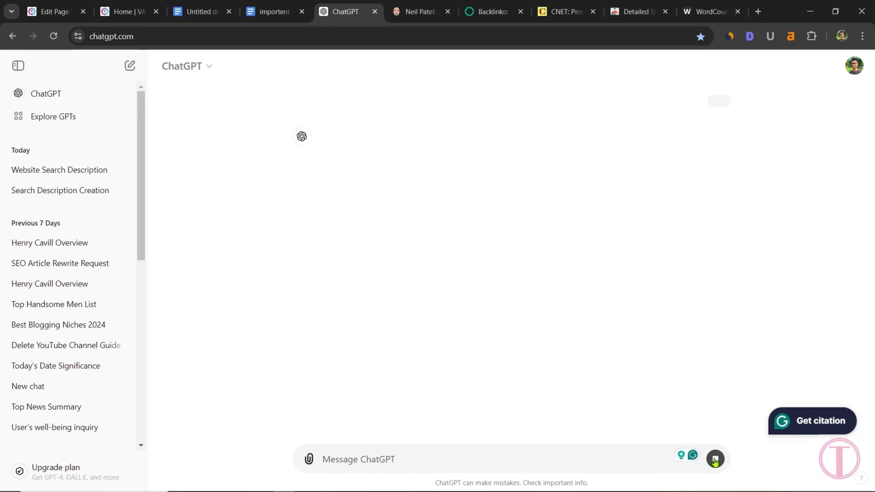
Copy ChatGPT's generated description without its quotation marks and replace the existing text in WordCounter with it to check the length.
drag(493, 223, 329, 211)
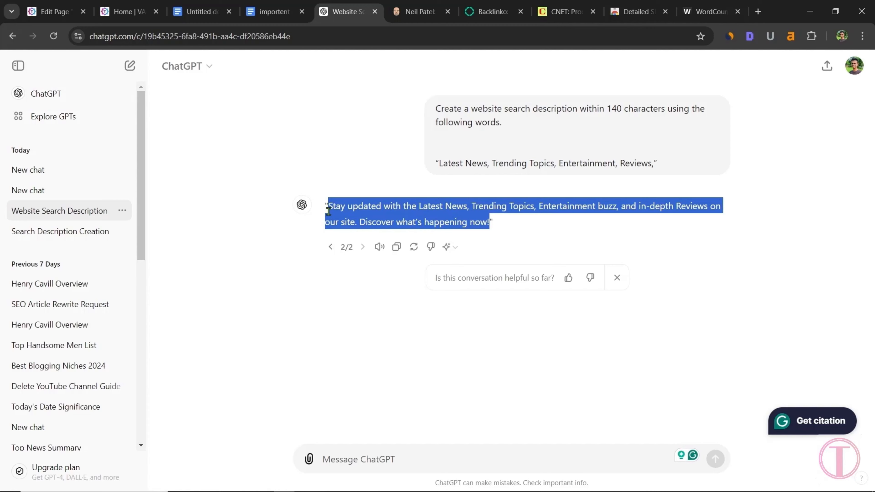
right_click(357, 214)
click(379, 225)
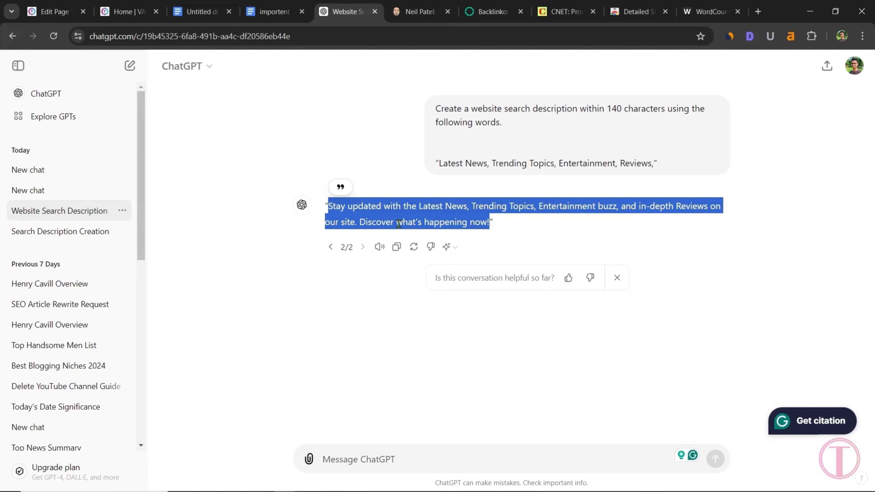
click(710, 12)
drag(523, 180, 103, 181)
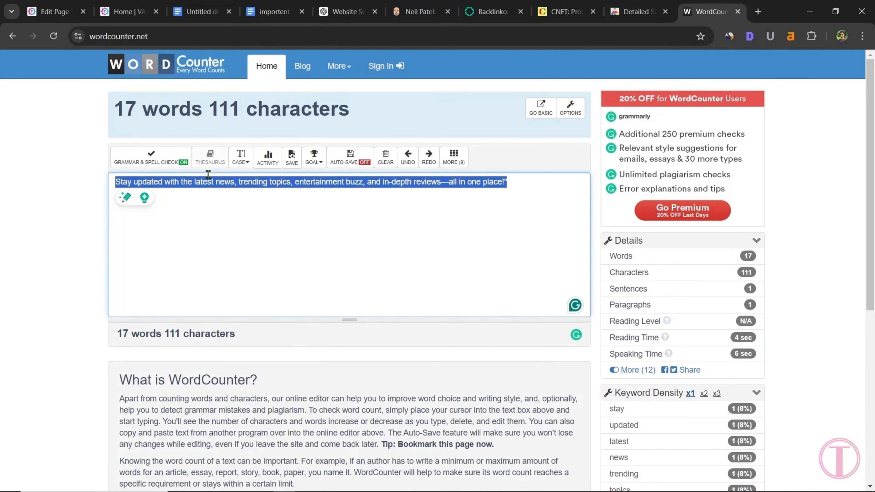
right_click(207, 179)
click(253, 262)
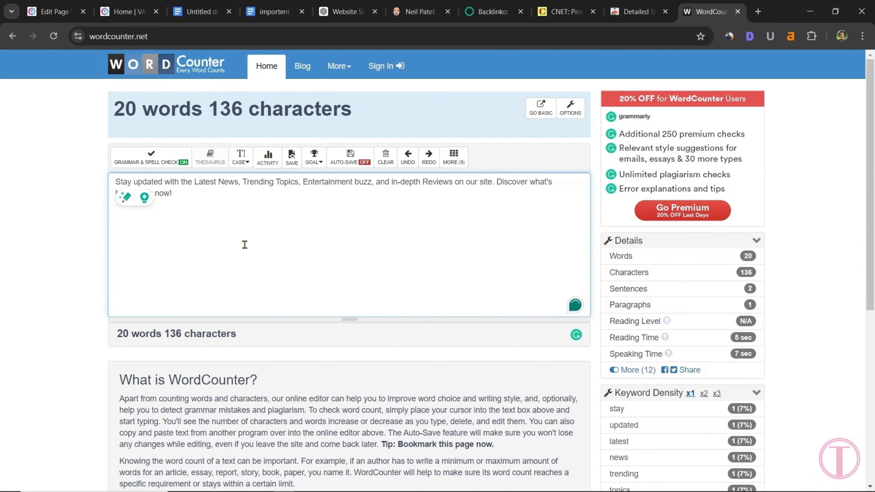
Copy the description from WordCounter and paste it as the Home page's description in Rank Math's snippet editor.
drag(177, 196, 129, 198)
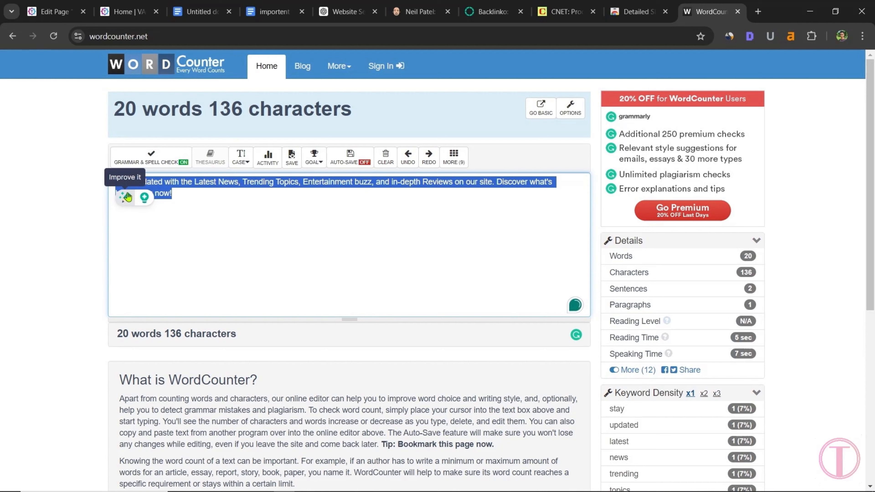
right_click(158, 187)
click(199, 253)
click(57, 15)
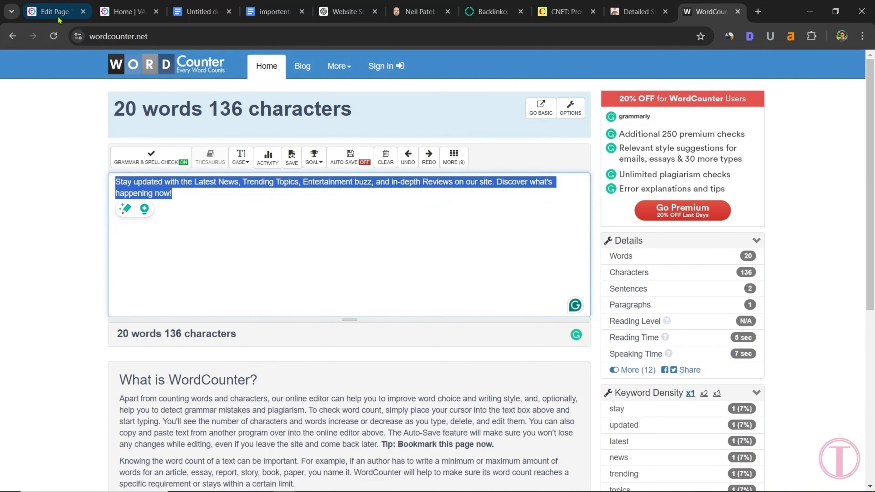
click(286, 410)
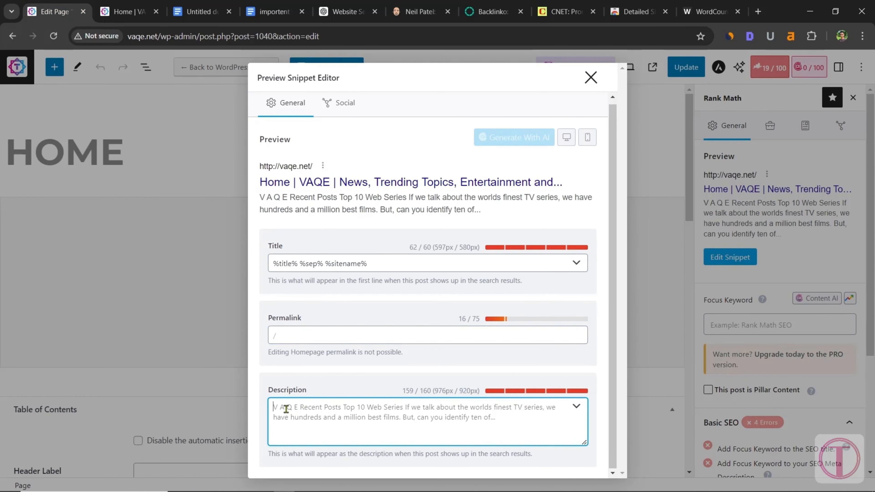
right_click(286, 412)
click(330, 257)
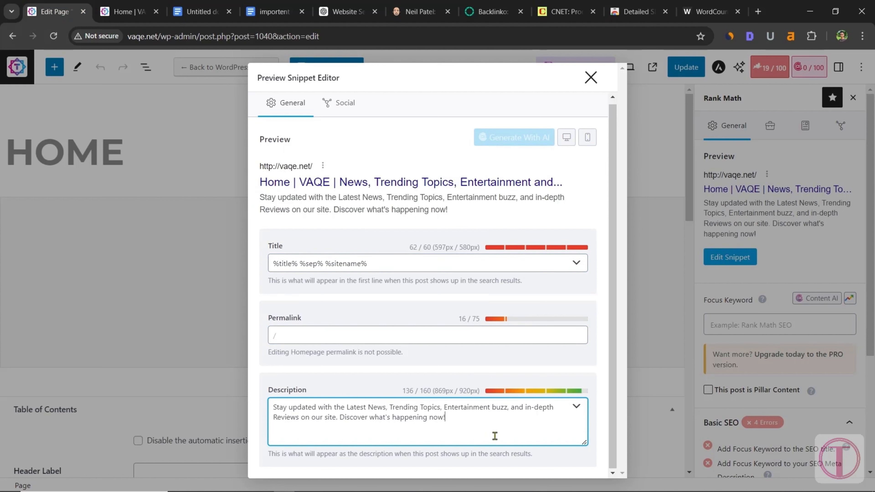
Replace %sitename% in the snippet title with "Latest News, Trending Topics, Entertainment and Reviews" copied from the untitled document.
click(379, 264)
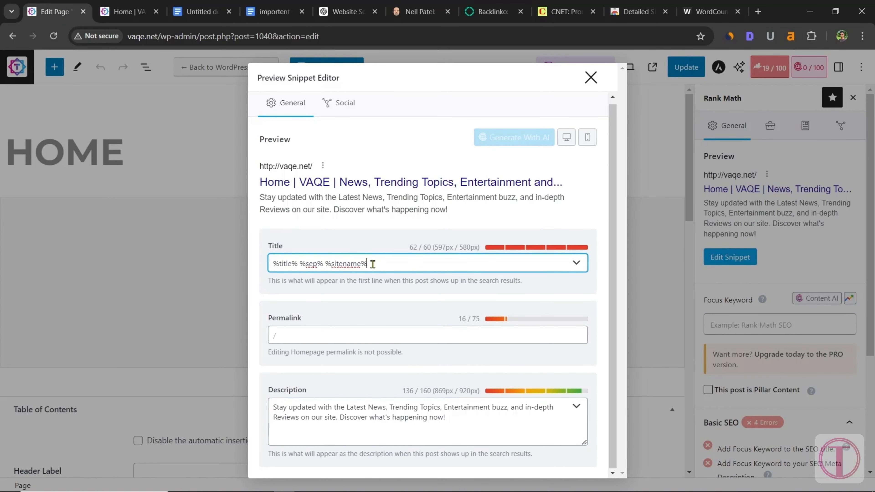
drag(373, 264, 330, 264)
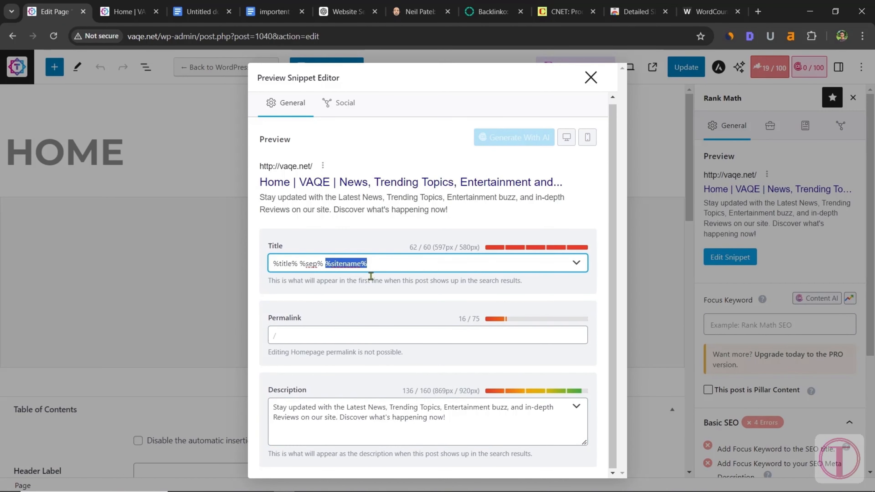
key(BackSpace)
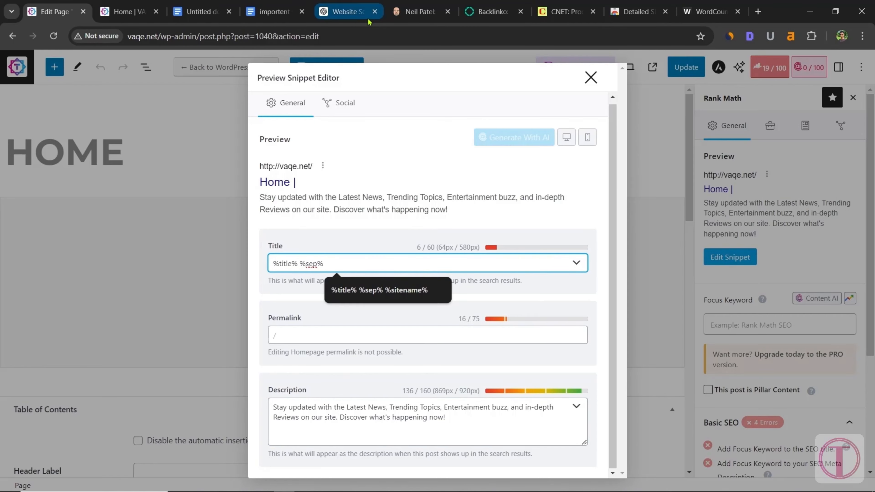
click(200, 12)
click(286, 209)
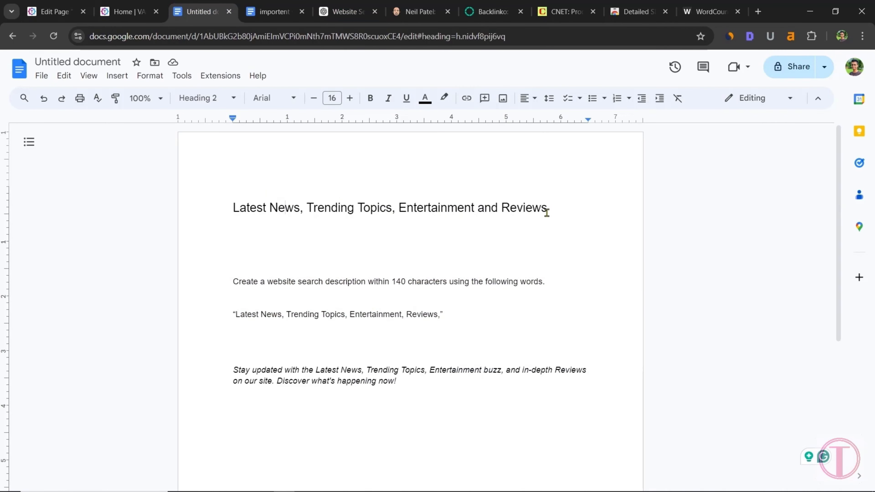
drag(555, 207, 229, 197)
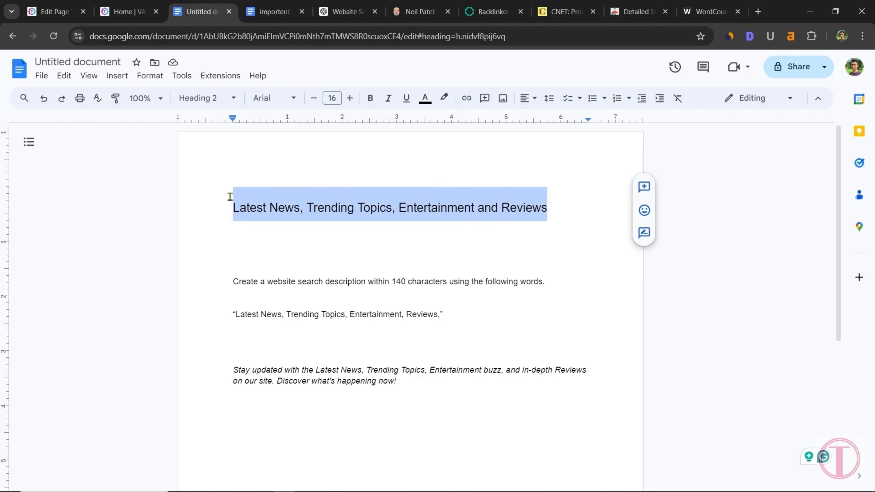
right_click(419, 206)
click(452, 193)
key(ctrl+1)
right_click(350, 261)
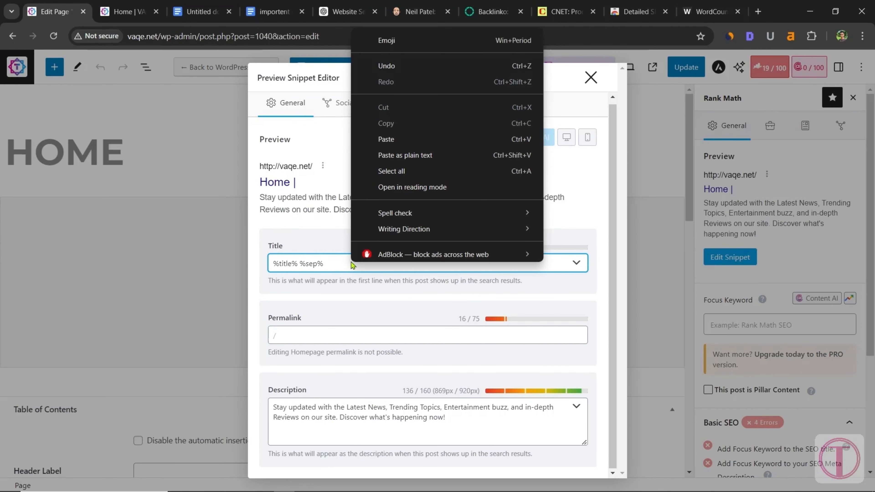
click(391, 167)
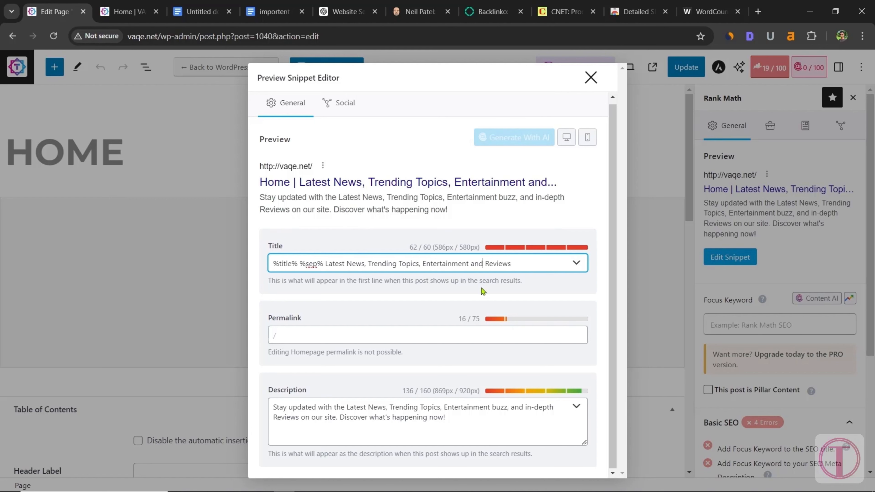
Shorten the snippet title by replacing "and" before "Reviews" with "&".
key(BackSpace)
key(BackSpace)
key(BackSpace)
text(&)
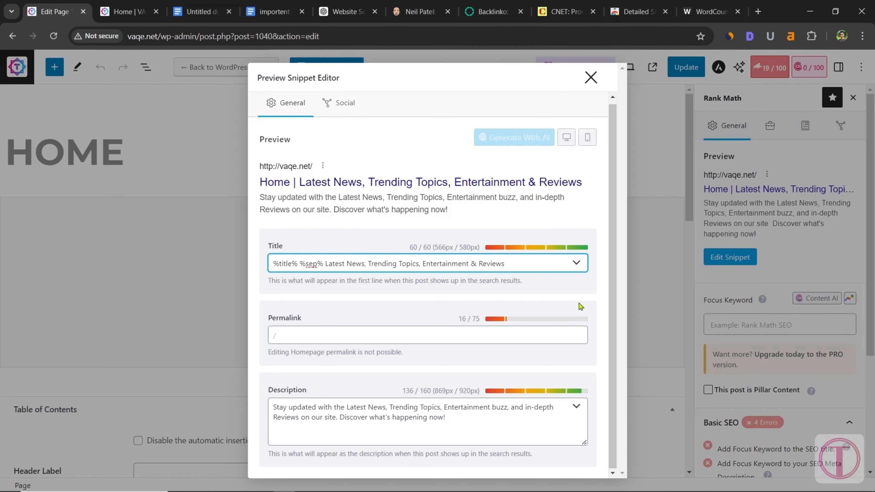
Close the snippet editor and update the Home page, then check the live homepage with the Detailed SEO Extension.
click(591, 77)
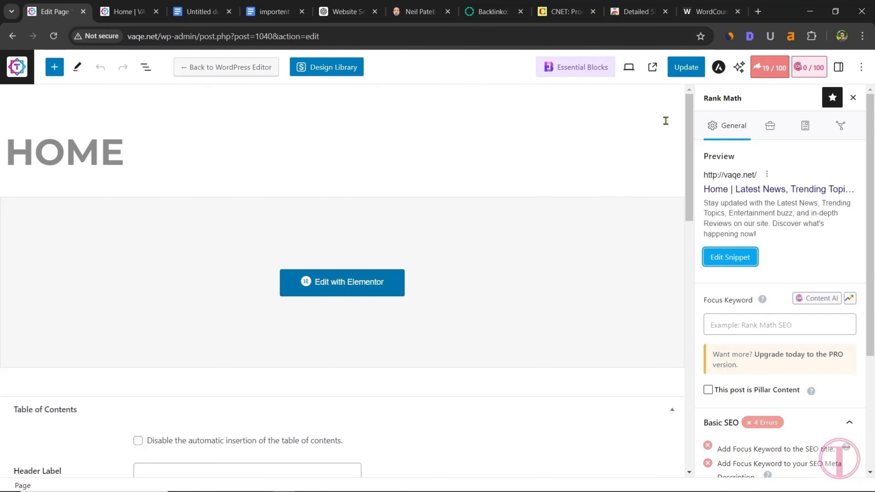
click(686, 68)
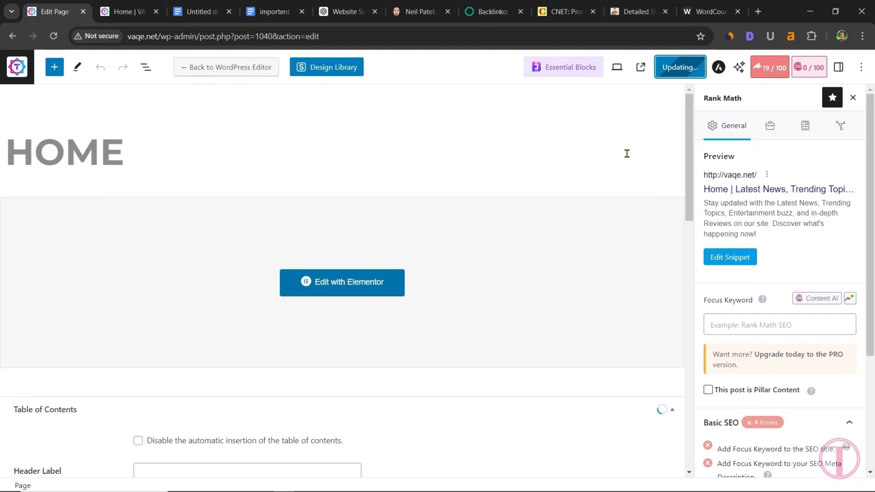
click(128, 12)
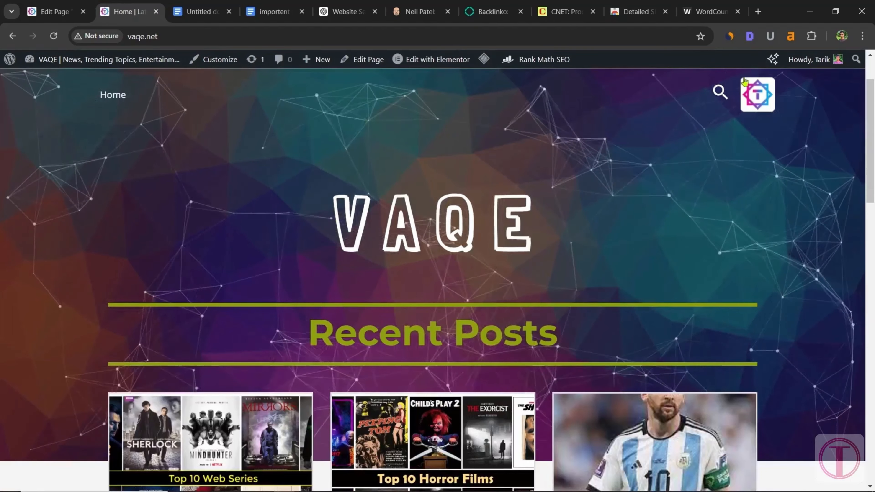
click(750, 36)
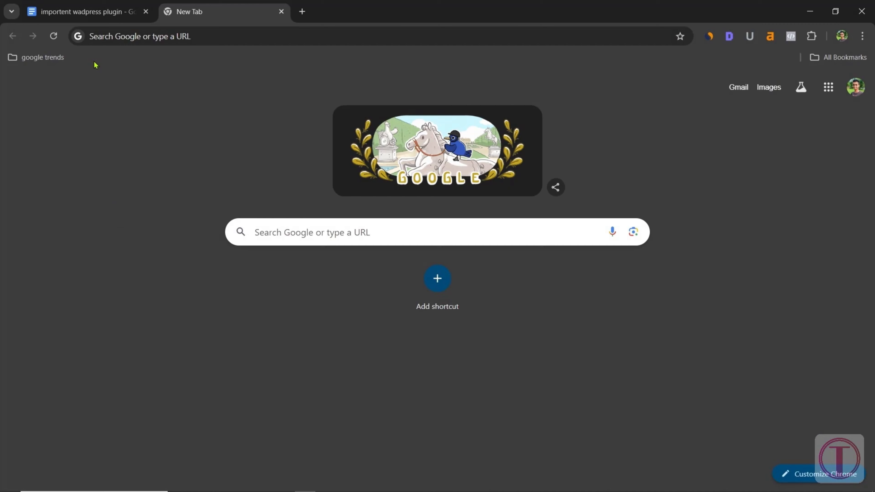
Open the site's login page at vaqe.net/wp-admin.
click(110, 36)
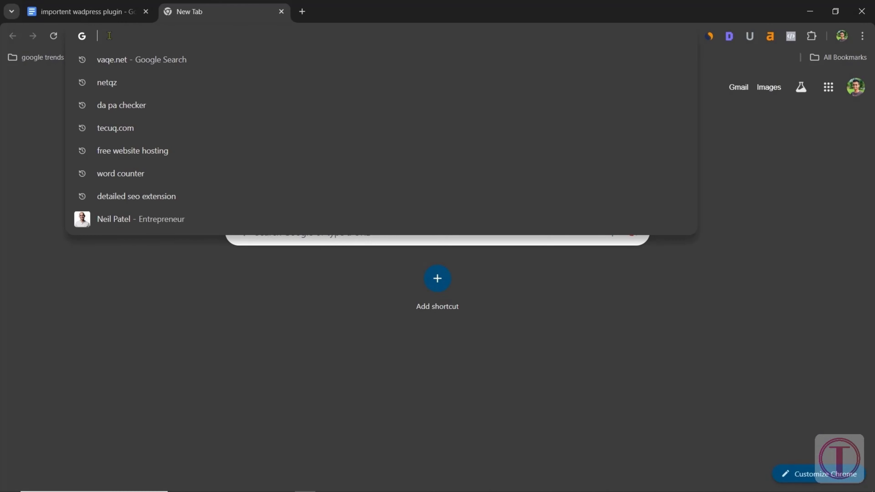
text(va)
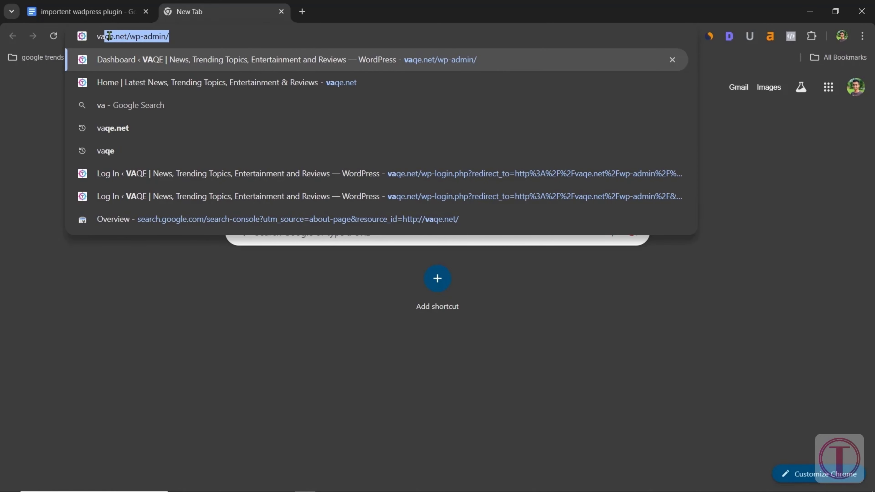
click(205, 35)
key(BackSpace)
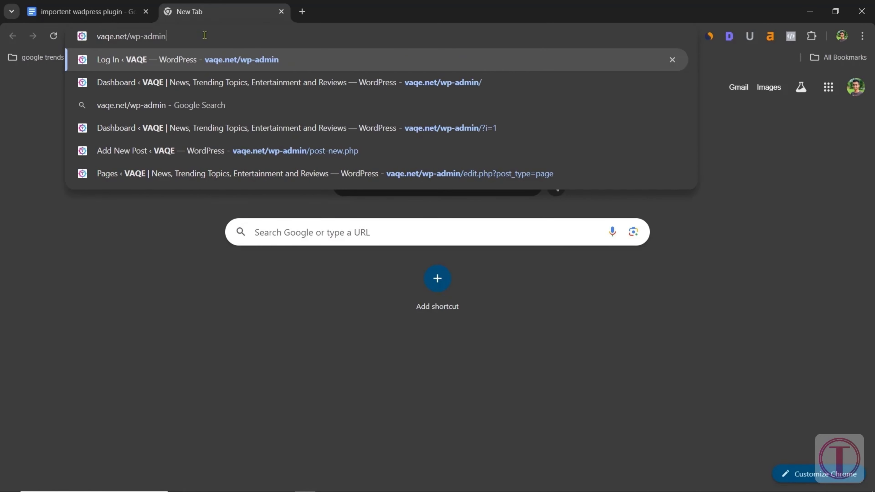
key(Return)
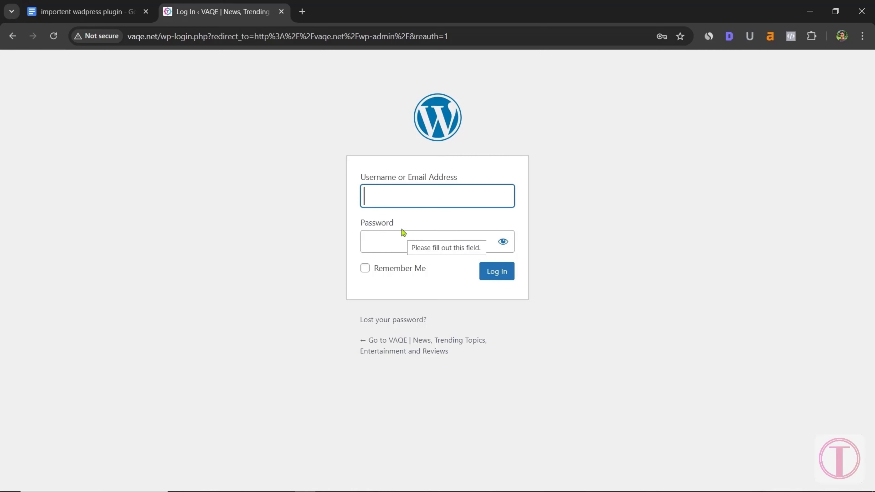
Fill in the saved username and account password, and log in to the WordPress dashboard.
click(378, 193)
click(461, 225)
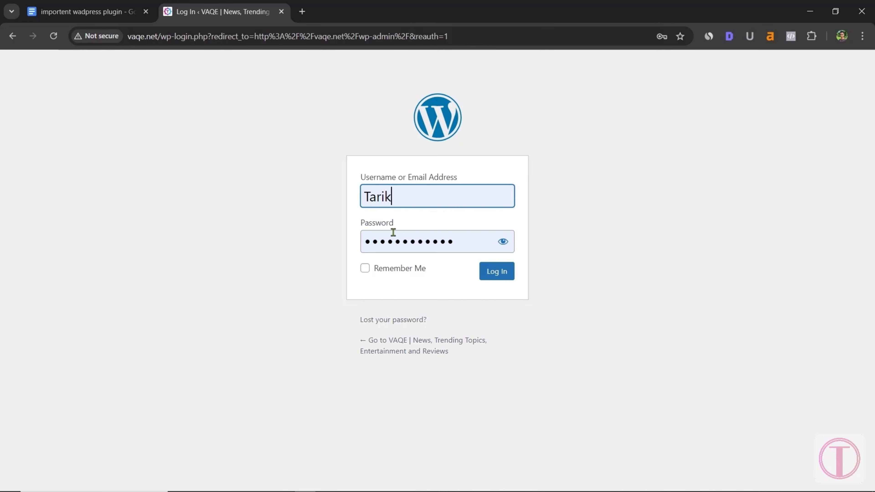
click(498, 272)
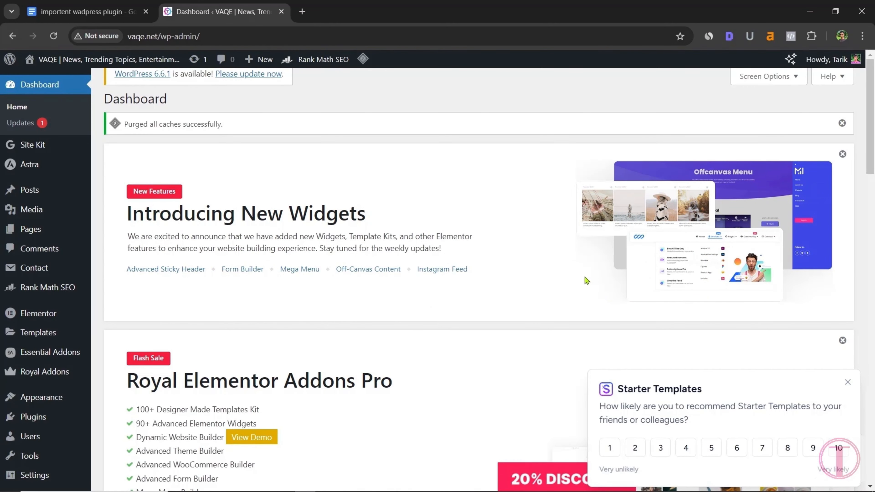
Copy "WPS Hide Login" from the plugin list document and search for it among the plugins that can be added.
key(ctrl+shift+Tab)
drag(325, 293, 248, 292)
right_click(276, 295)
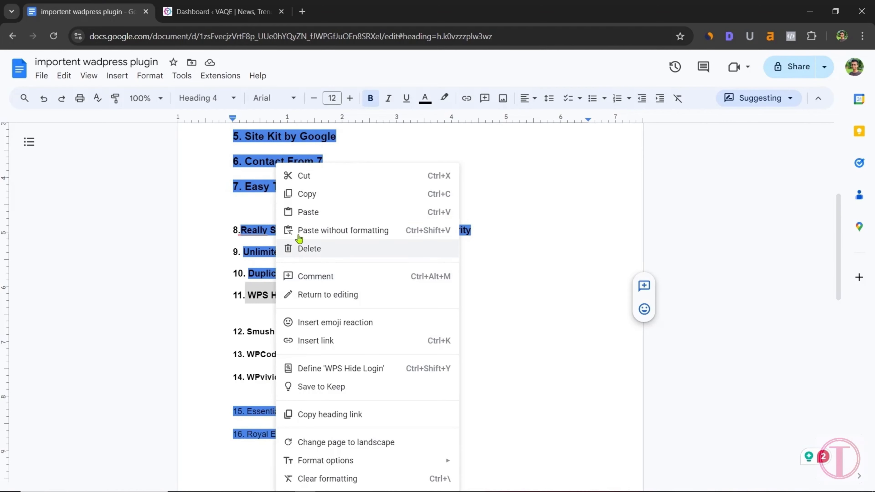
click(309, 194)
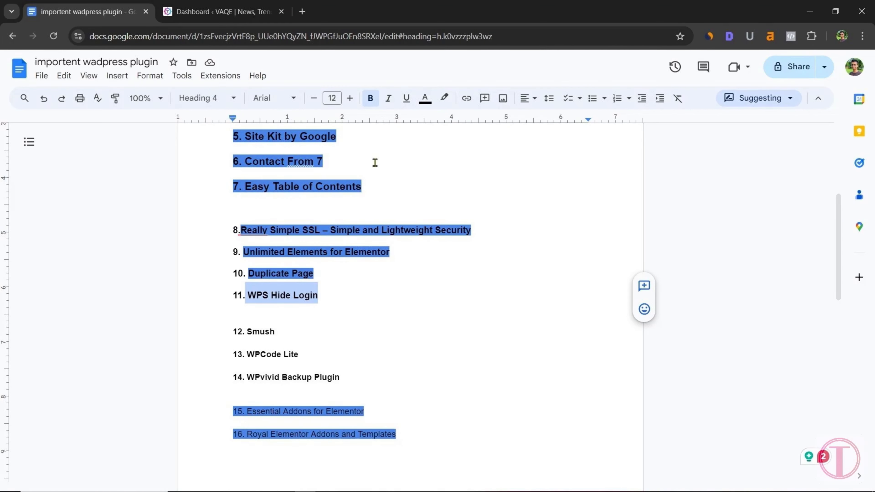
key(ctrl+Tab)
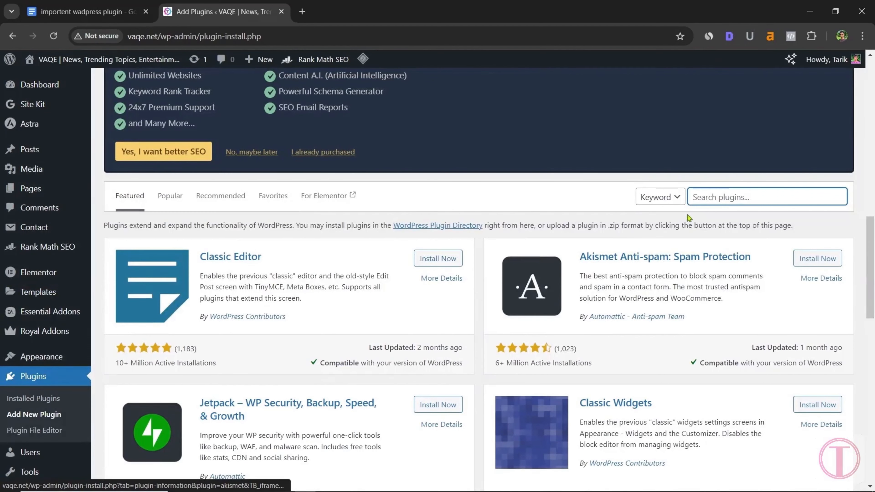
right_click(706, 197)
click(575, 309)
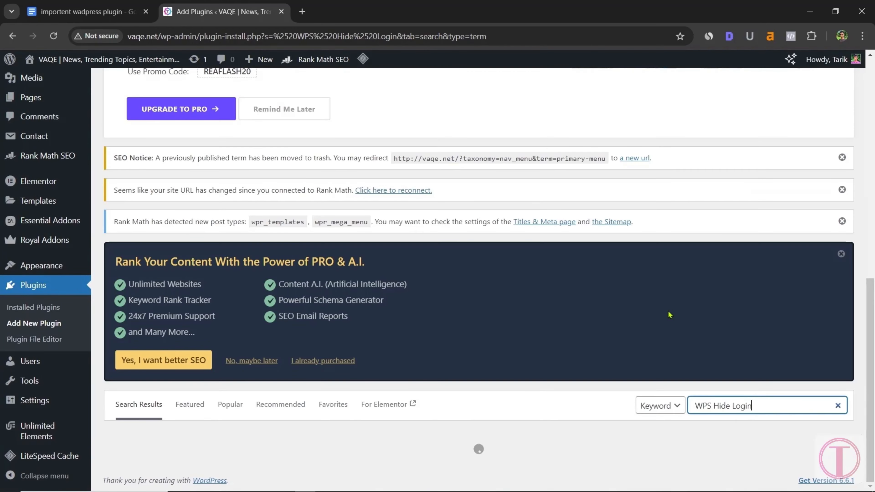
Install and activate the WPS Hide Login plugin.
scroll(668, 316, down, 5)
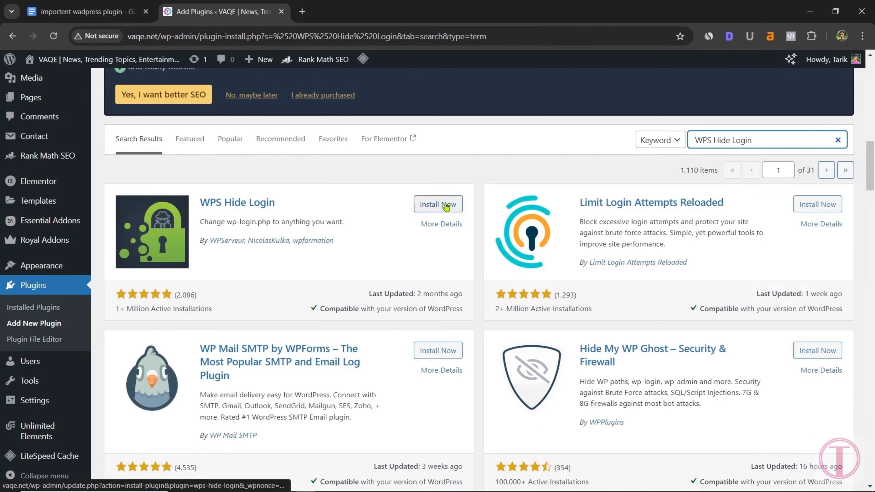
click(446, 206)
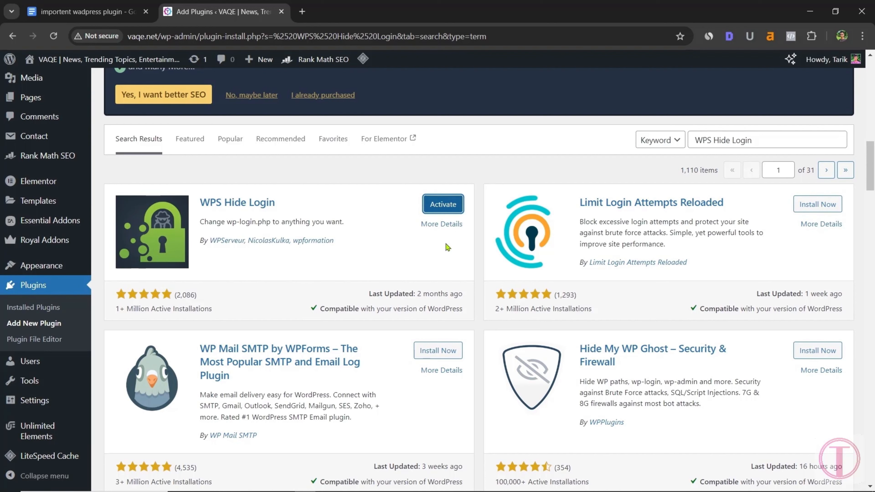
click(444, 205)
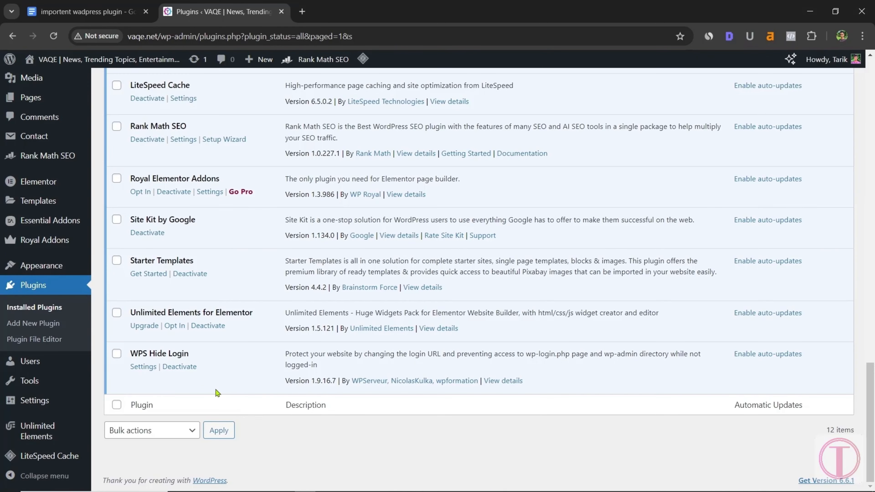
In the WPS Hide Login settings, set the login URL to "tecuq" and save the changes.
click(143, 367)
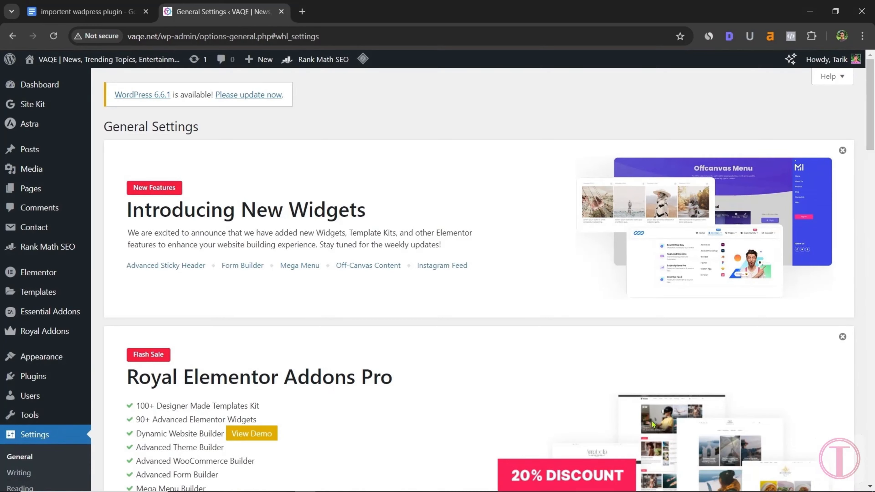
scroll(651, 420, down, 10)
scroll(654, 424, down, 15)
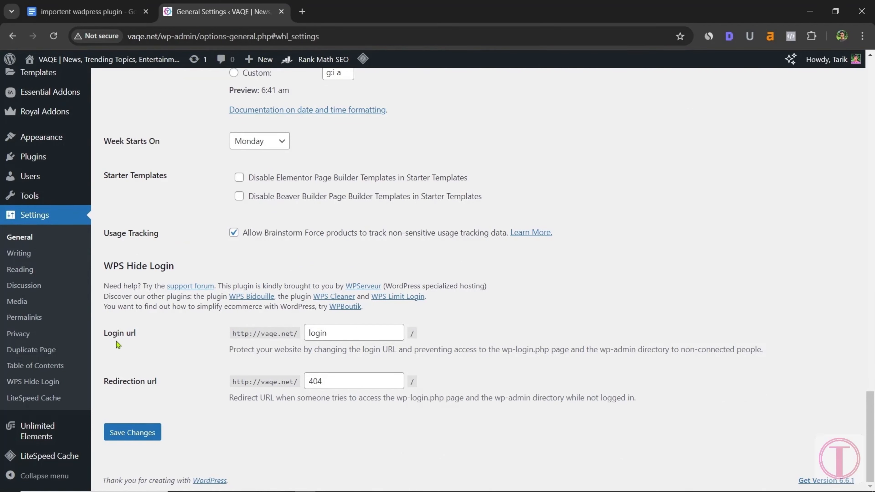
double_click(338, 334)
key(BackSpace)
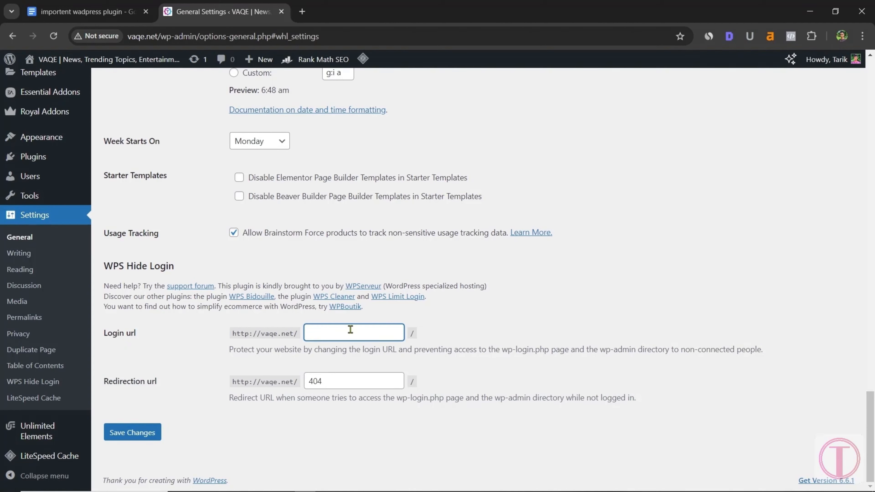
text(tecuq)
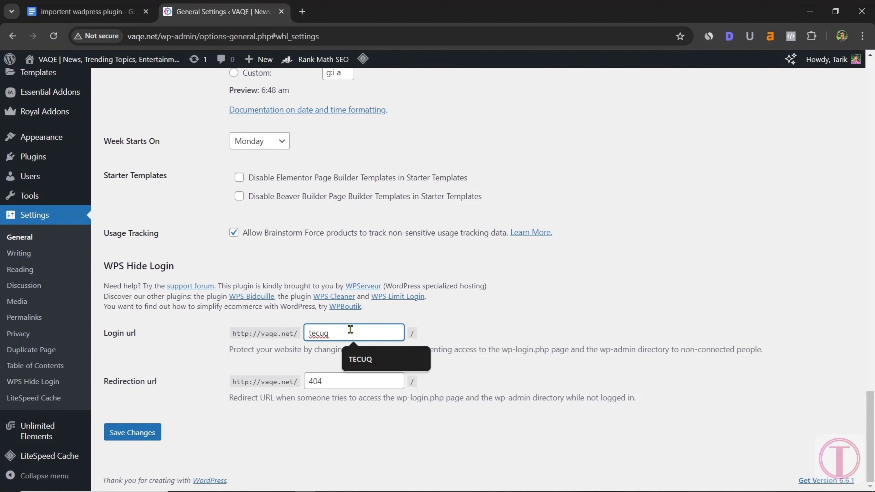
click(536, 321)
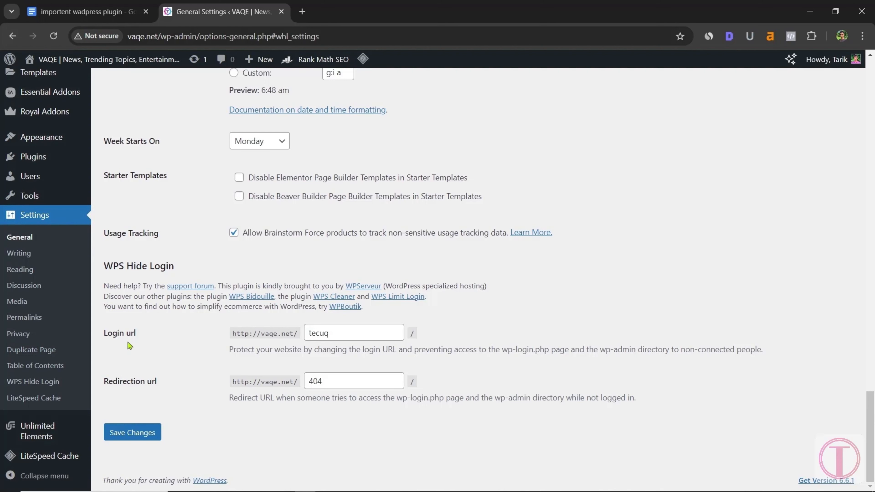
click(146, 434)
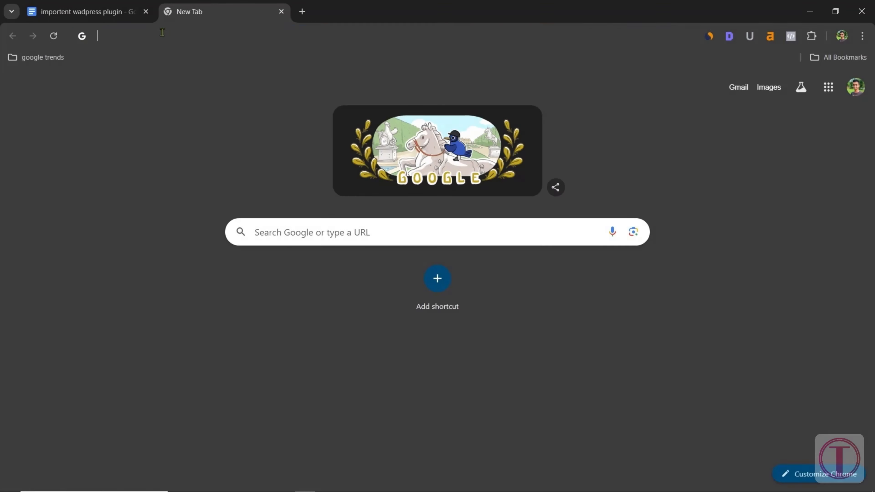
Visit the default admin address vaqe.net/wp-admin to test whether the login page is hidden.
click(162, 32)
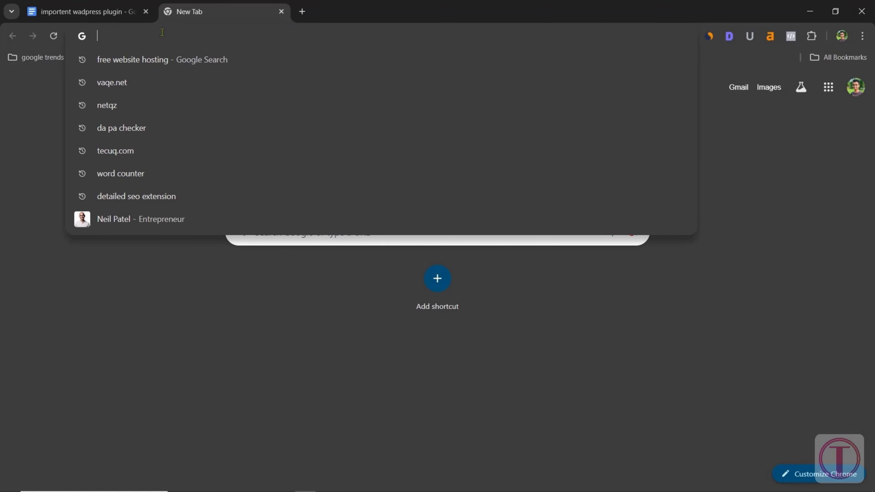
text(v)
key(Right)
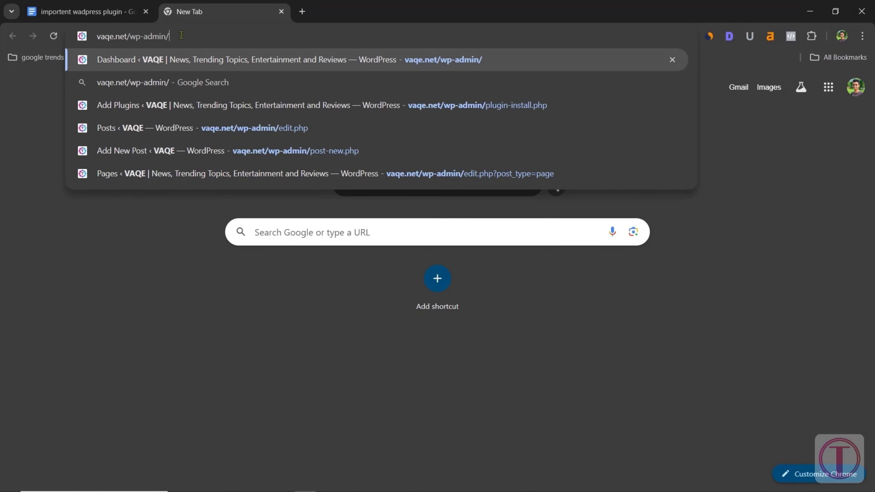
key(BackSpace)
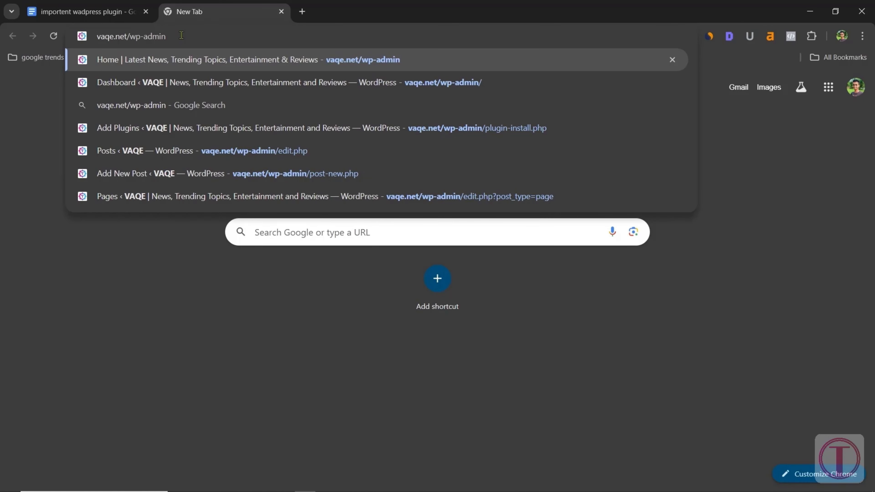
key(Return)
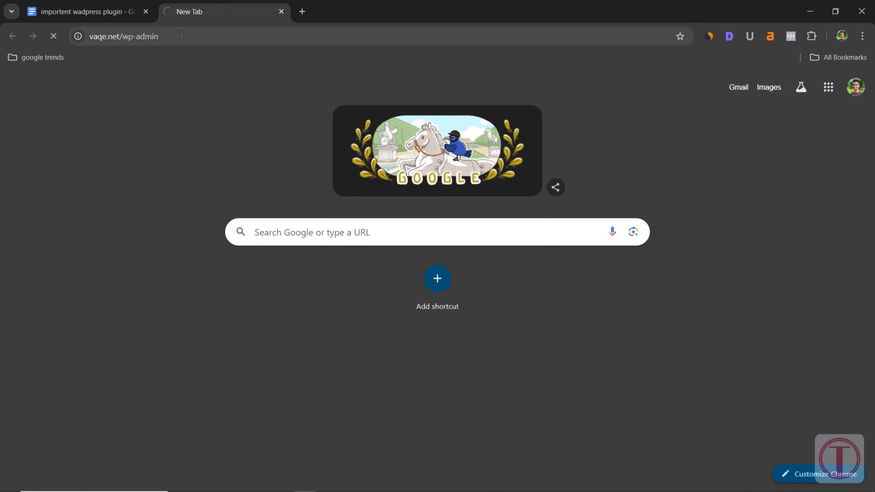